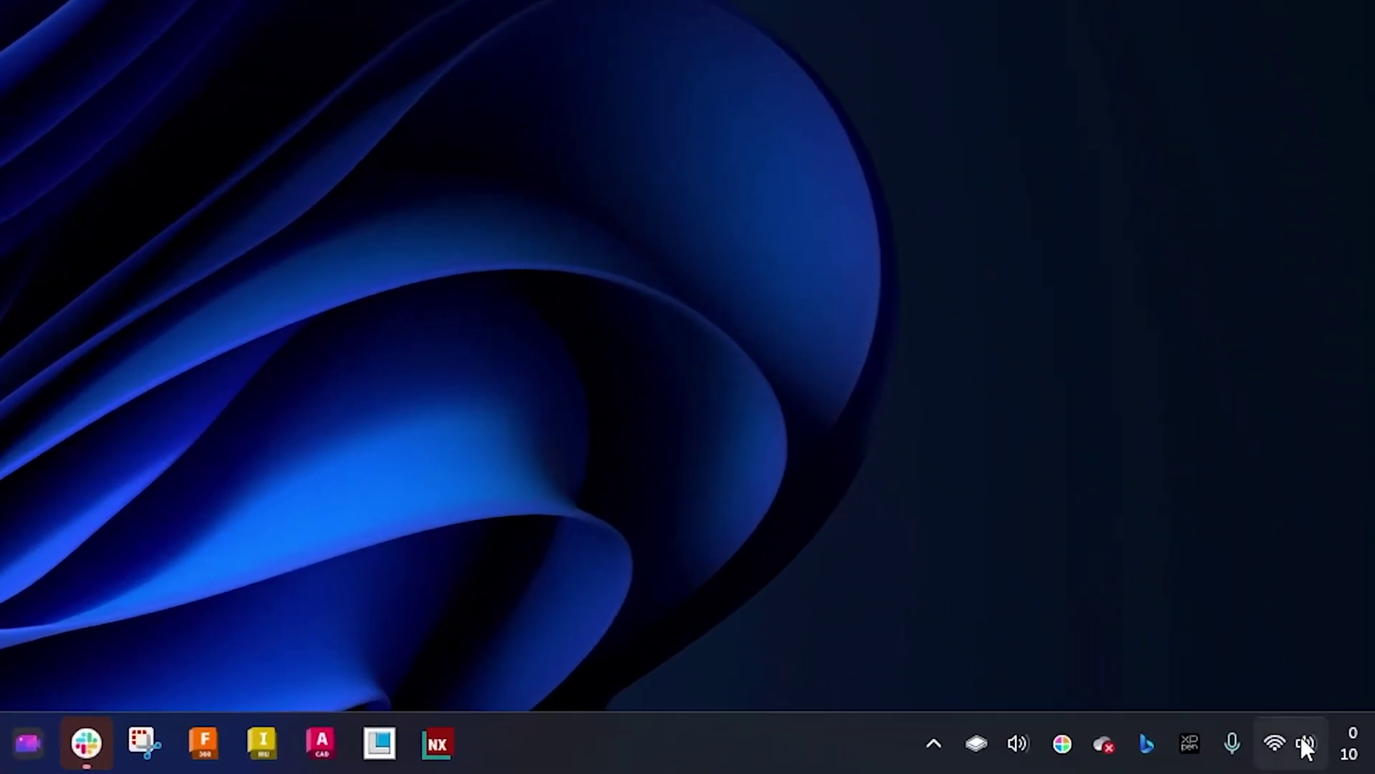
Open Sound settings from the taskbar speaker icon and maximize the Settings window
{"action": "right_click", "coordinate": [1301, 741]}
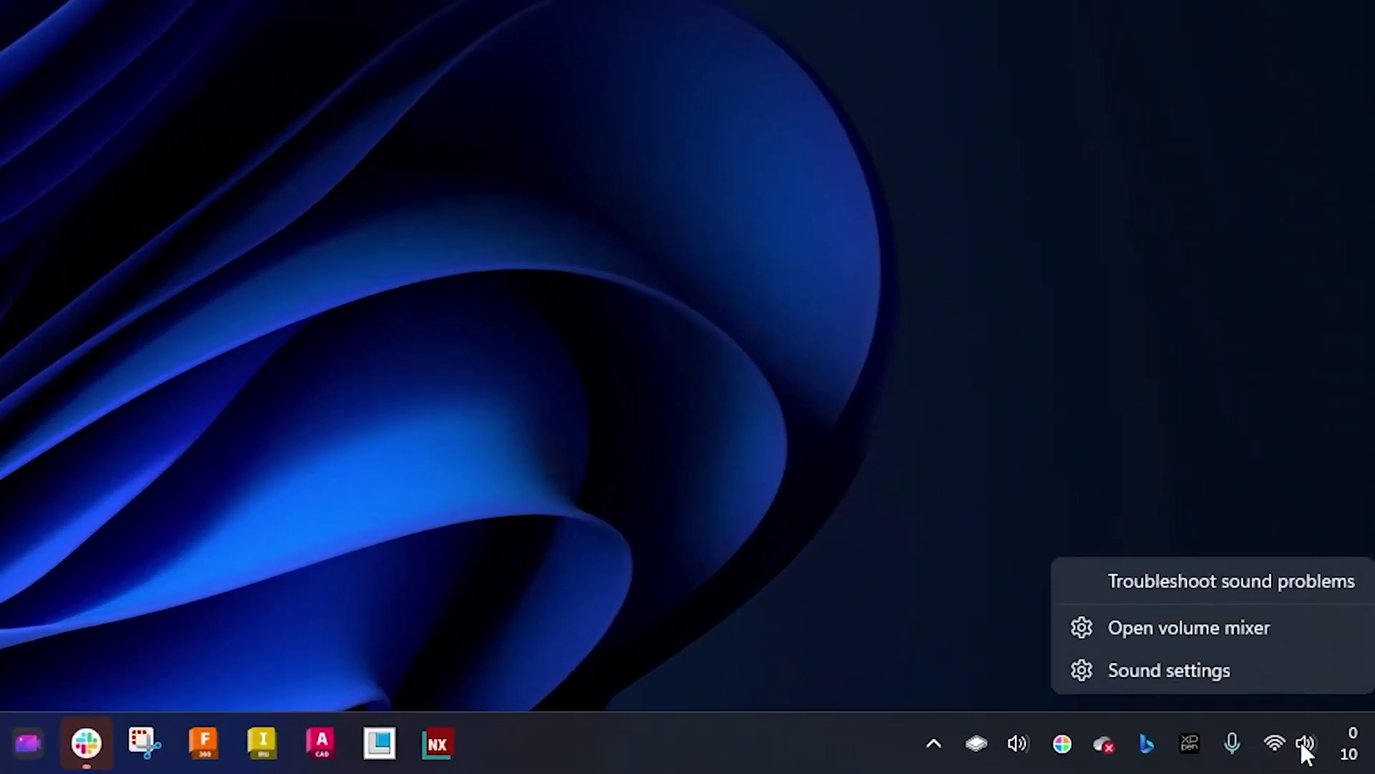
{"action": "left_click", "coordinate": [1172, 668]}
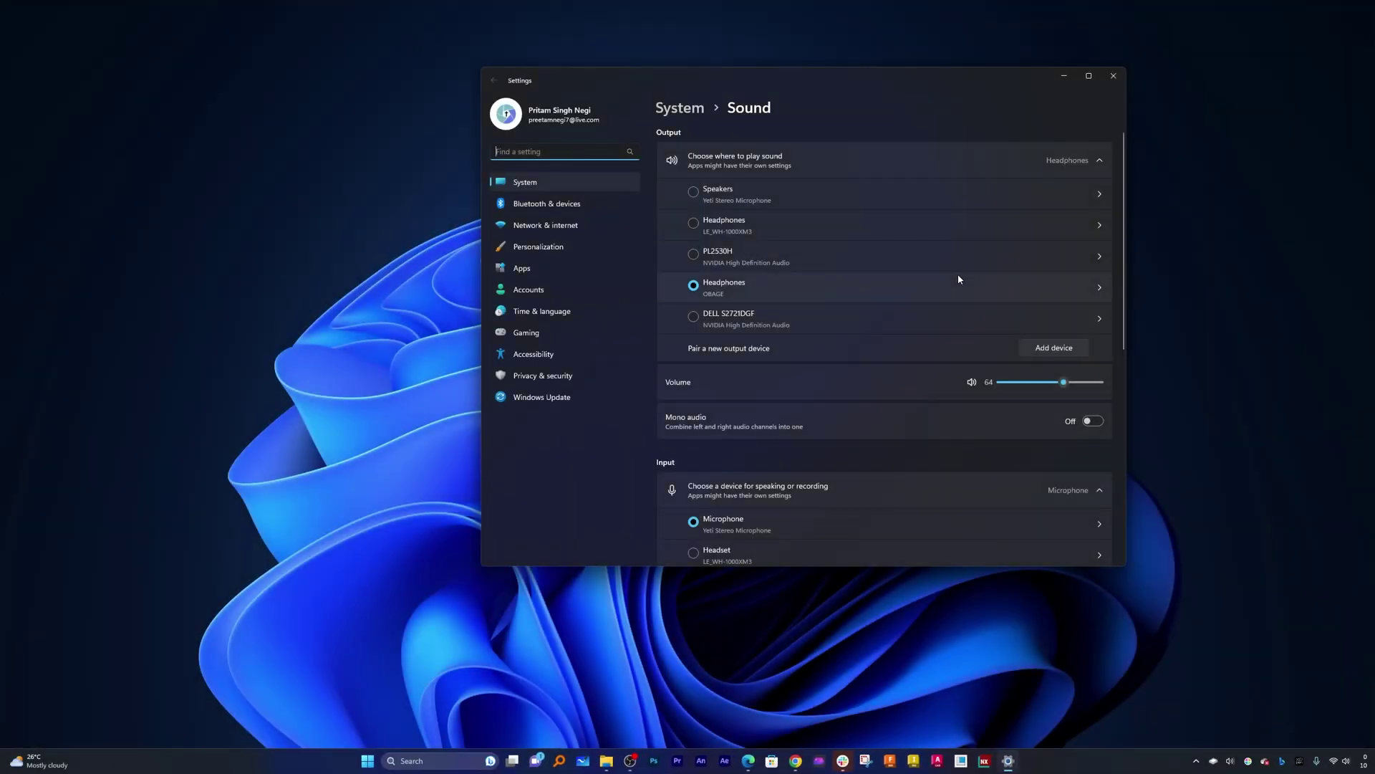
{"action": "left_click", "coordinate": [1088, 75]}
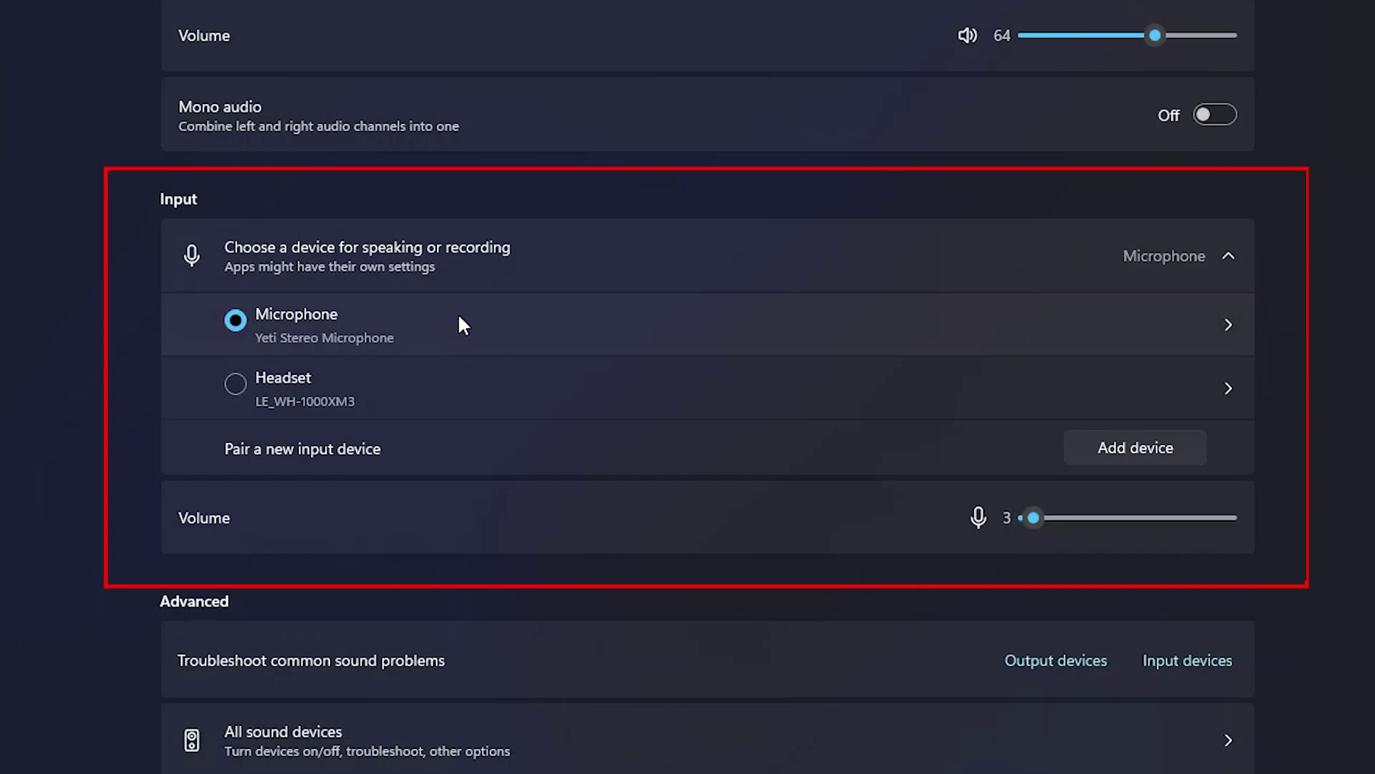
Check the Yeti Stereo Microphone input's properties, then return to the Sound page
{"action": "left_click", "coordinate": [428, 323]}
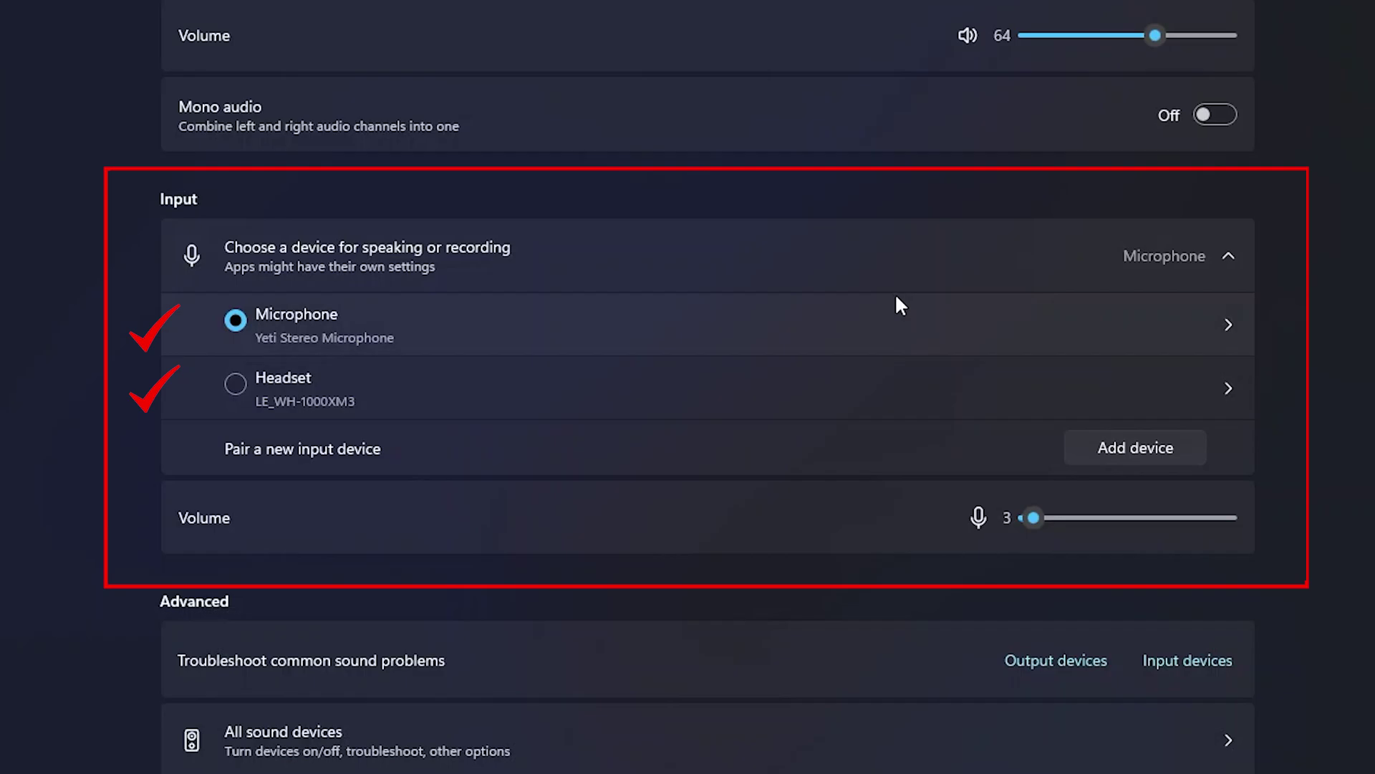
{"action": "left_click", "coordinate": [1237, 324]}
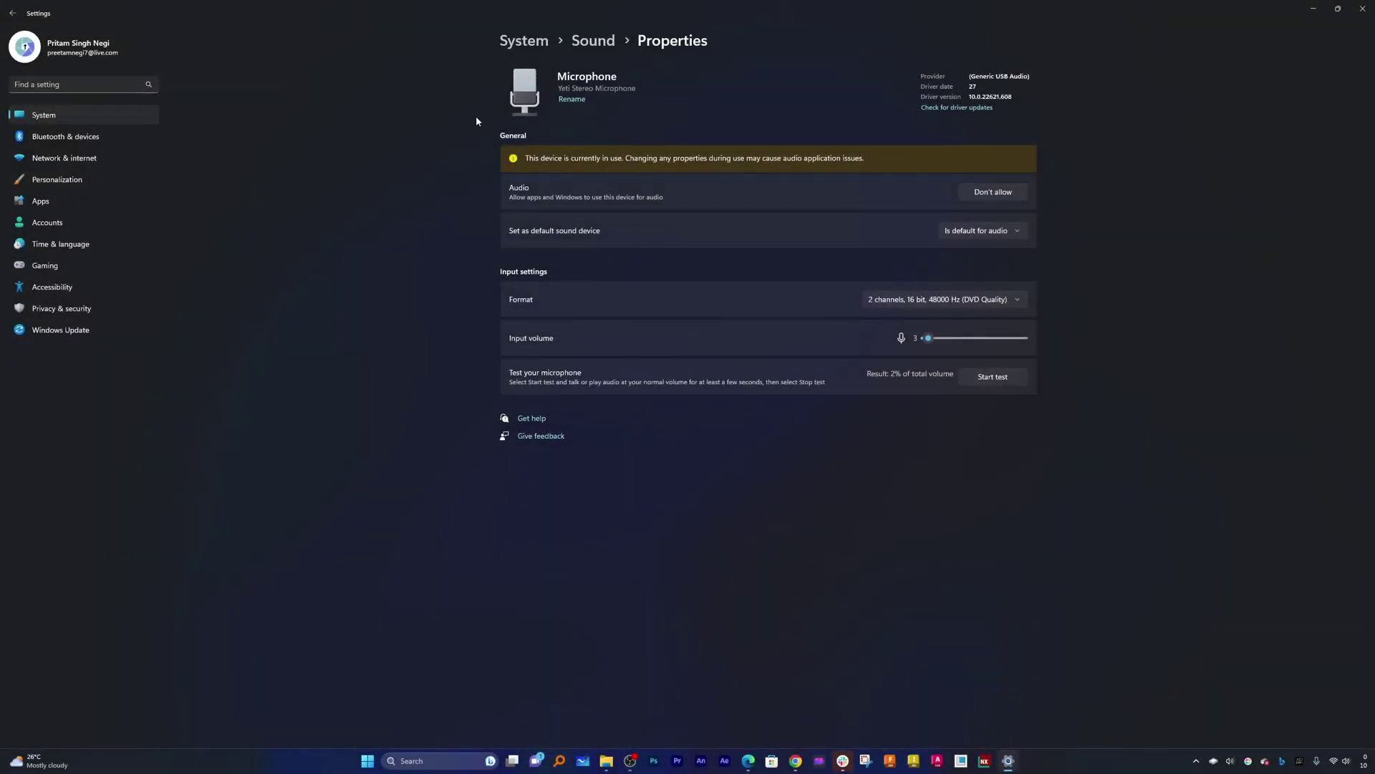
{"action": "left_click", "coordinate": [9, 11]}
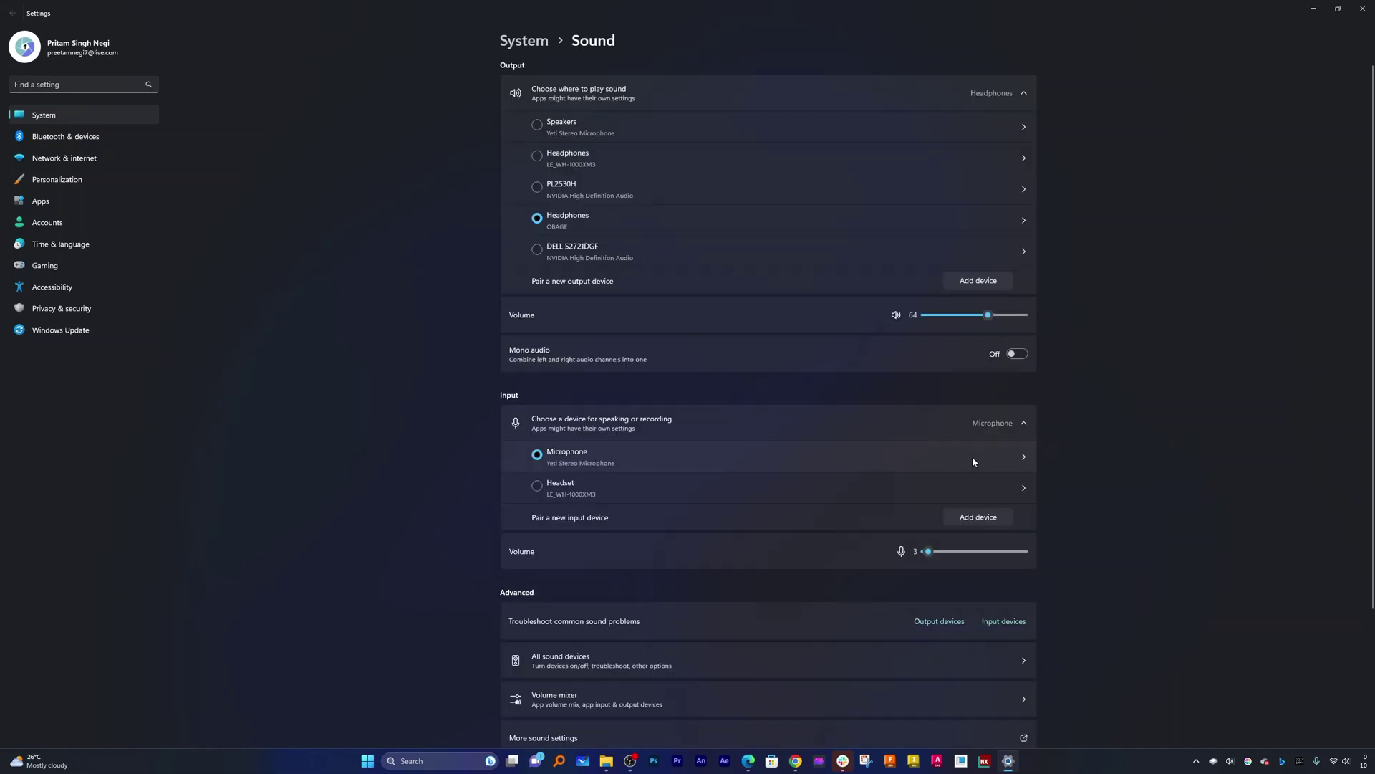
{"action": "left_click", "coordinate": [1026, 462]}
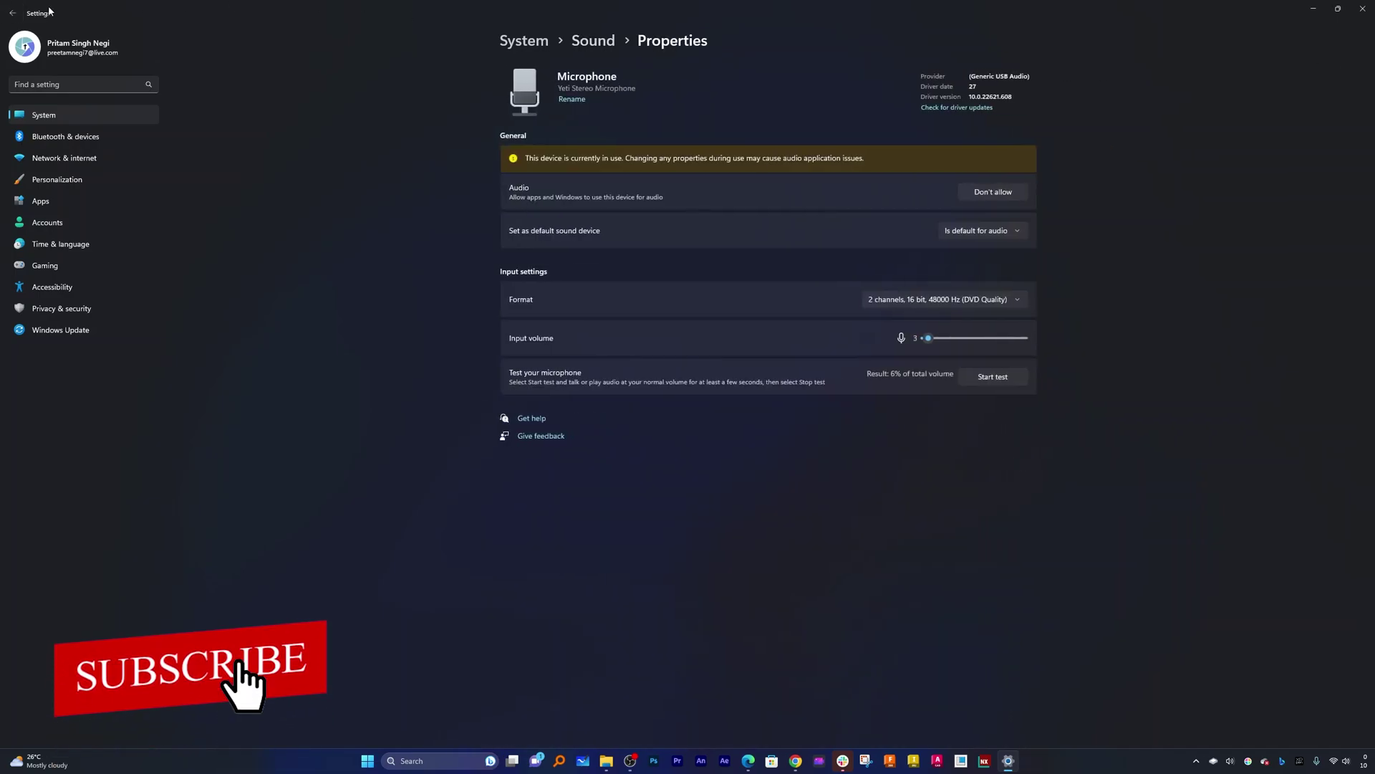
{"action": "left_click", "coordinate": [14, 13]}
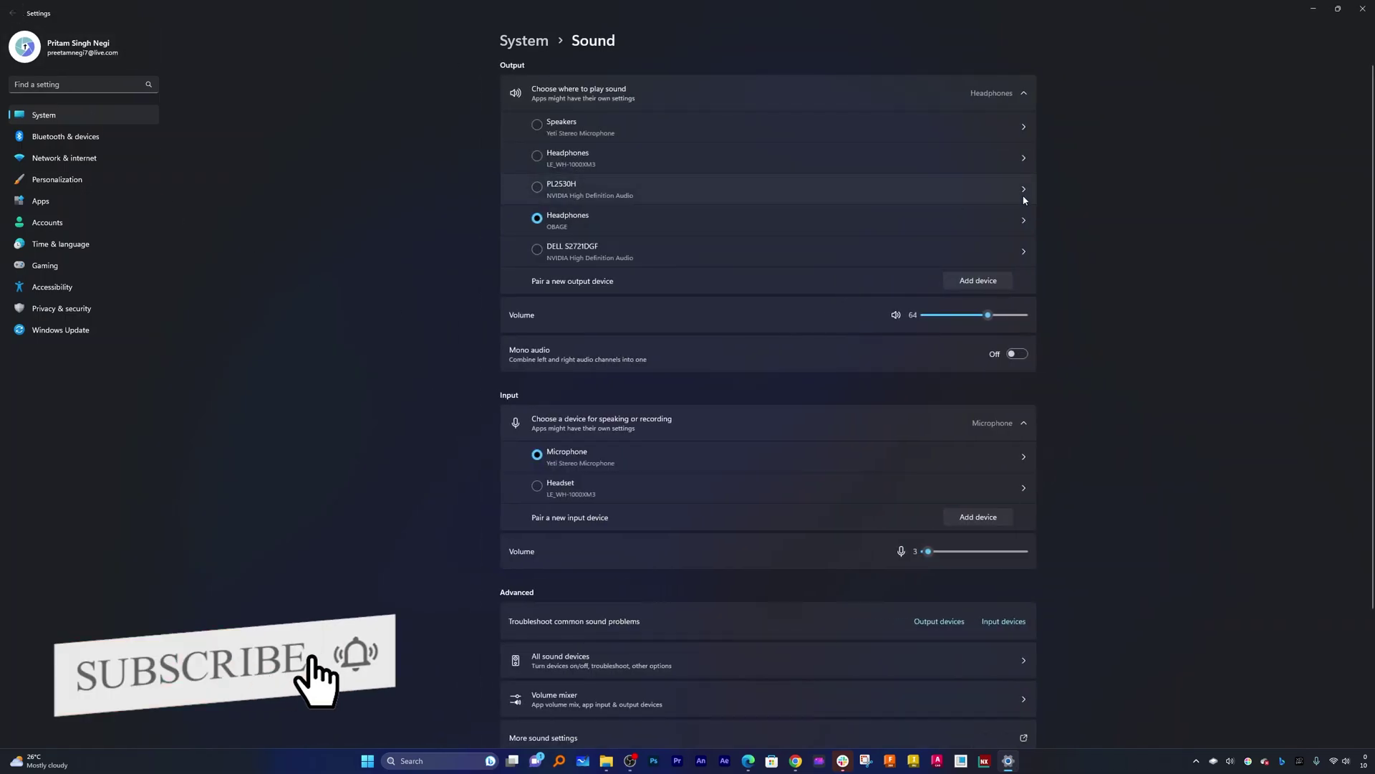
Reopen Settings from Start and search 'voice typing' to reach the Accessibility › Speech page
{"action": "left_click", "coordinate": [1362, 8]}
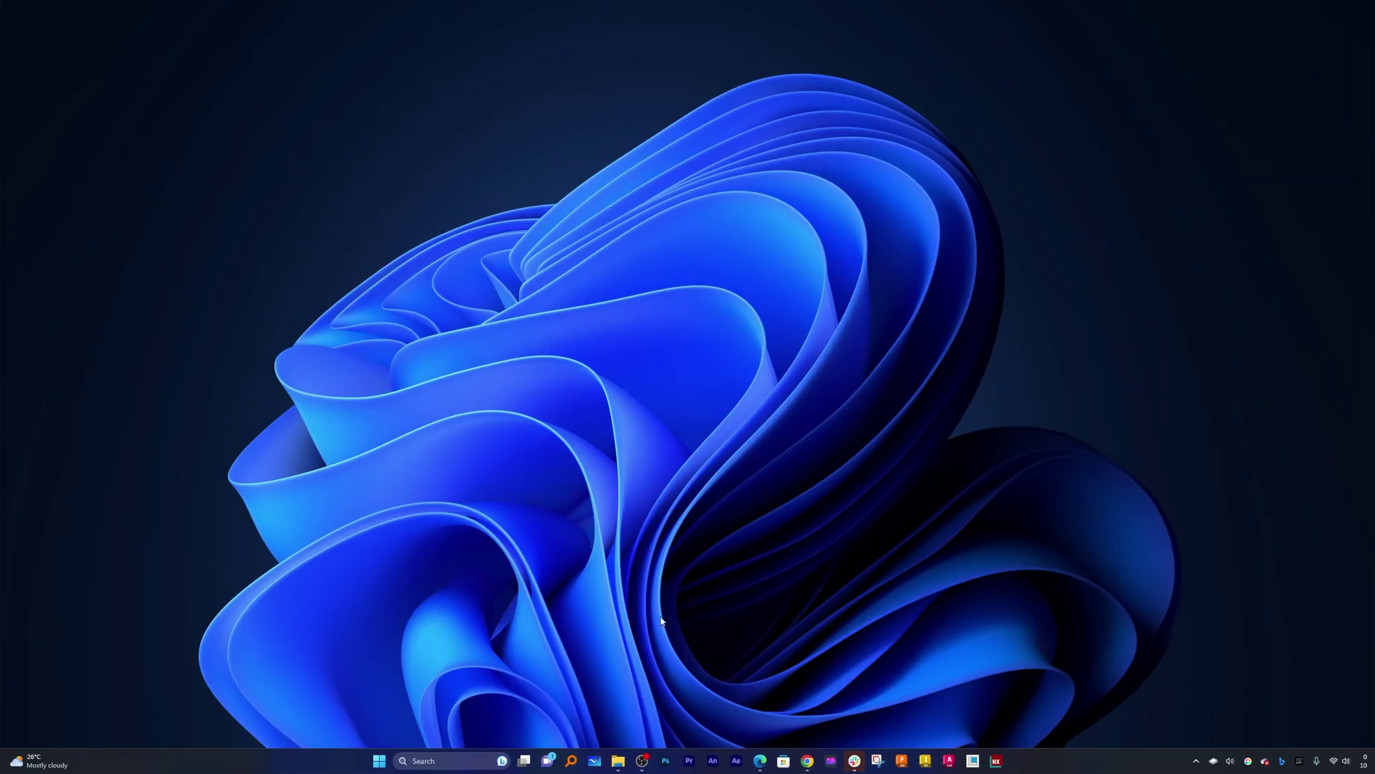
{"action": "left_click", "coordinate": [381, 761]}
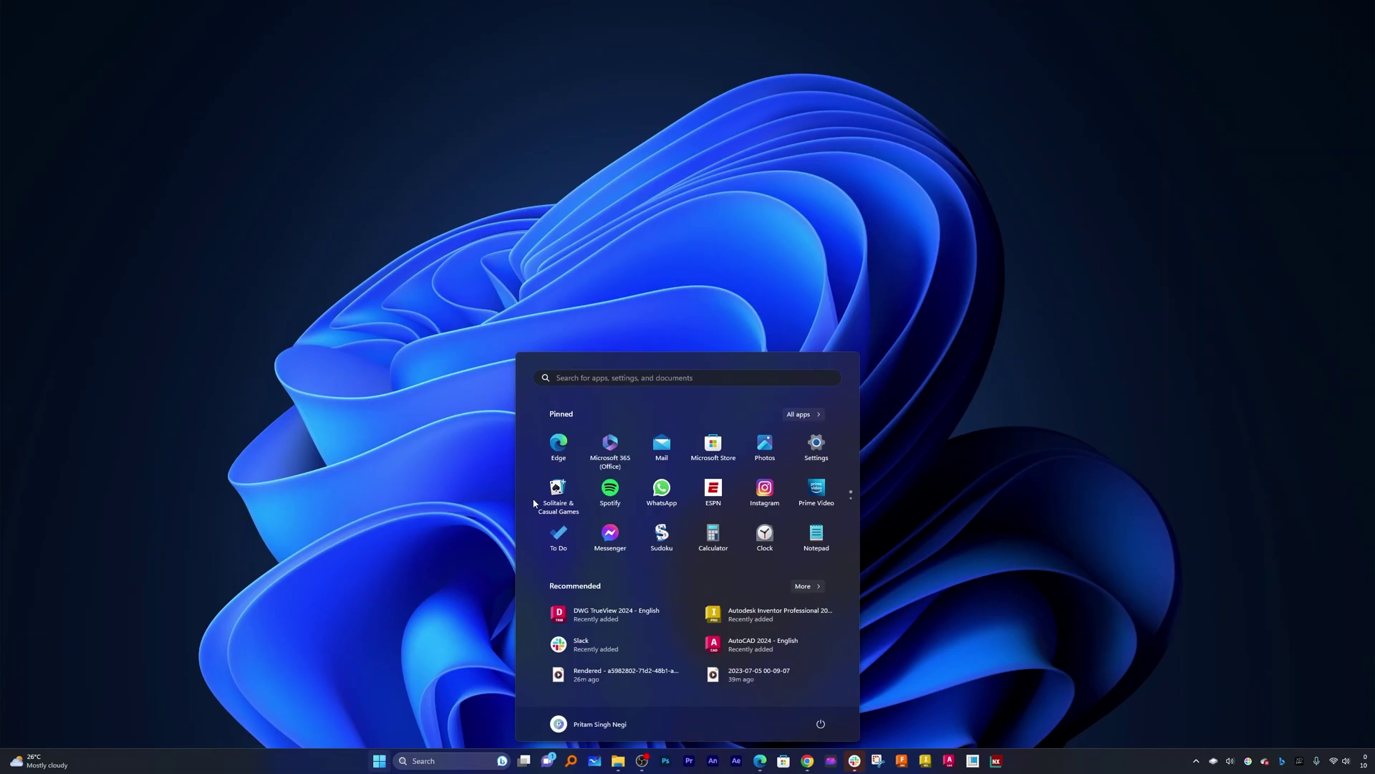
{"action": "left_click", "coordinate": [815, 450]}
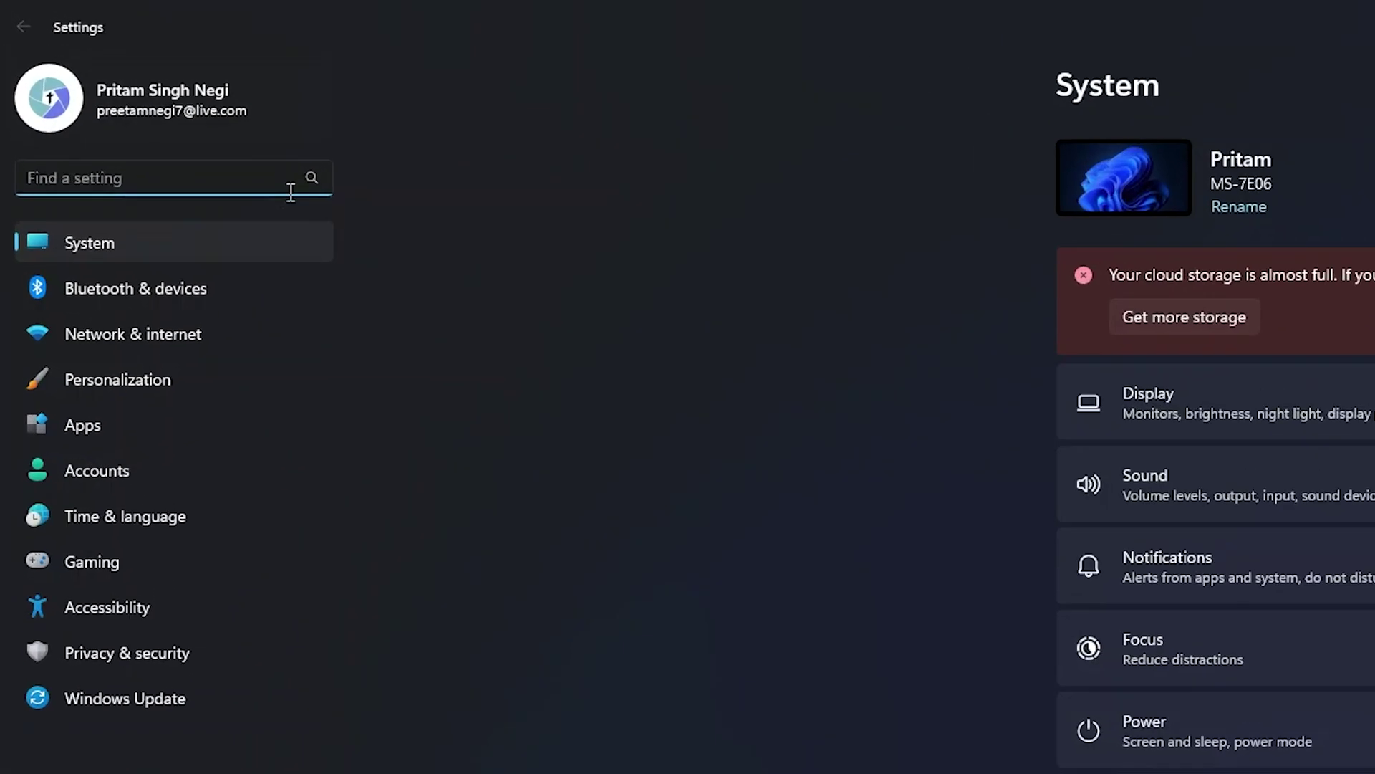
{"action": "type", "text": "vo"}
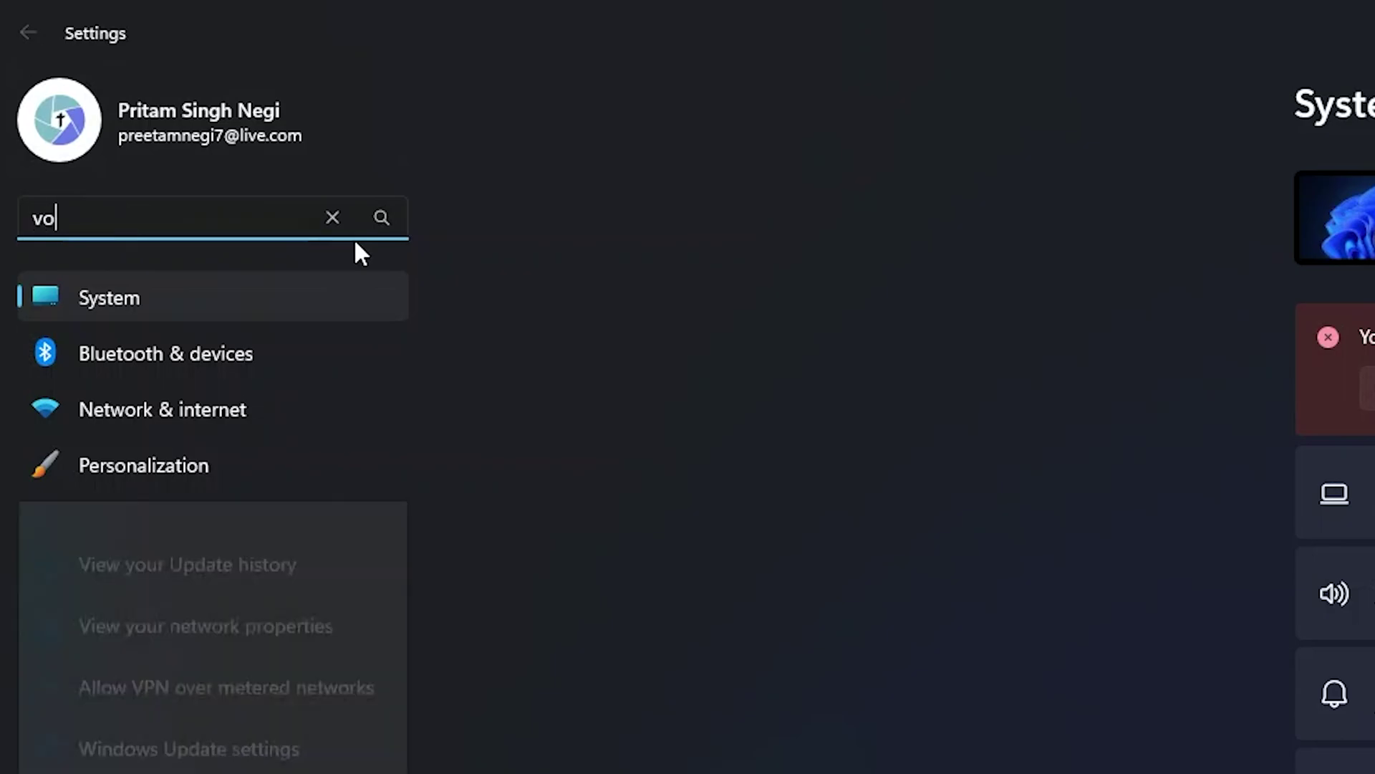
{"action": "type", "text": "ic3"}
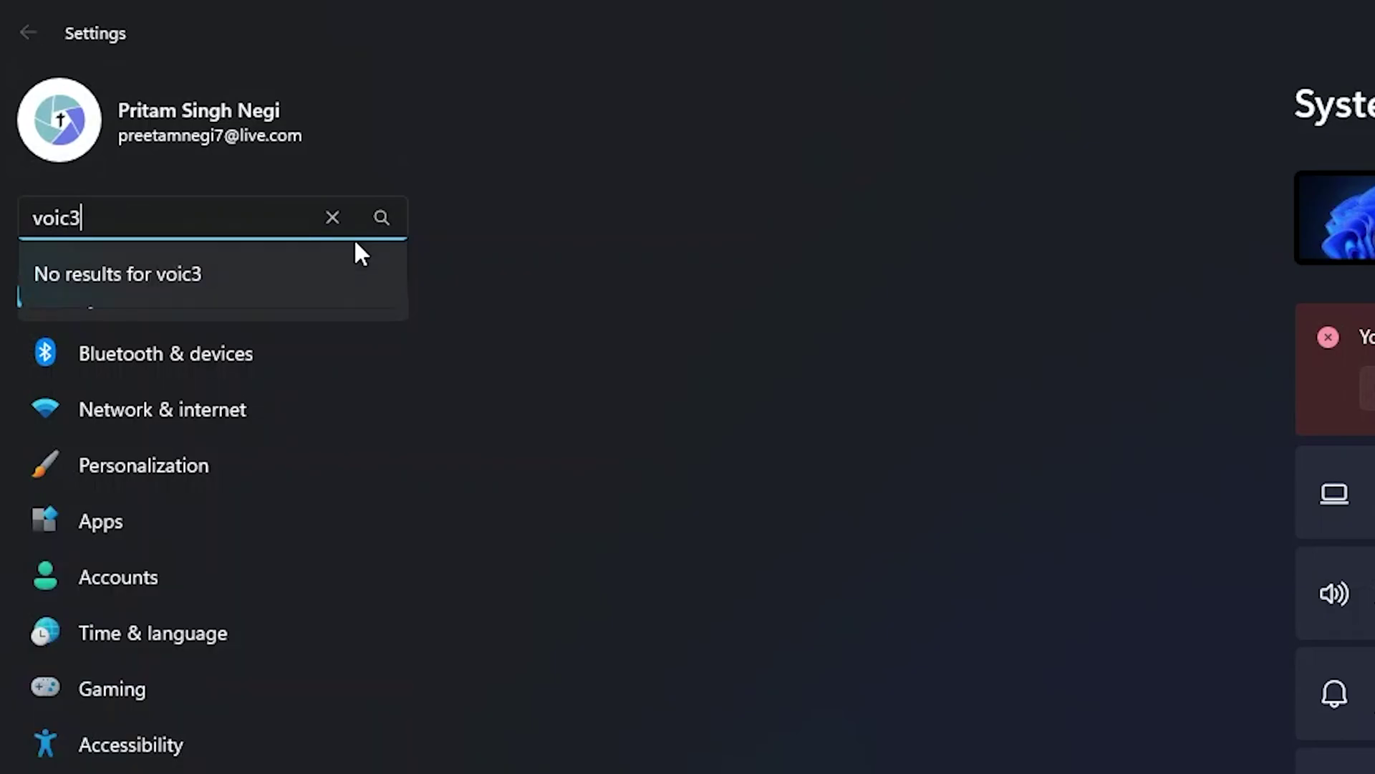
{"action": "key", "text": "BackSpace"}
{"action": "type", "text": "e typ"}
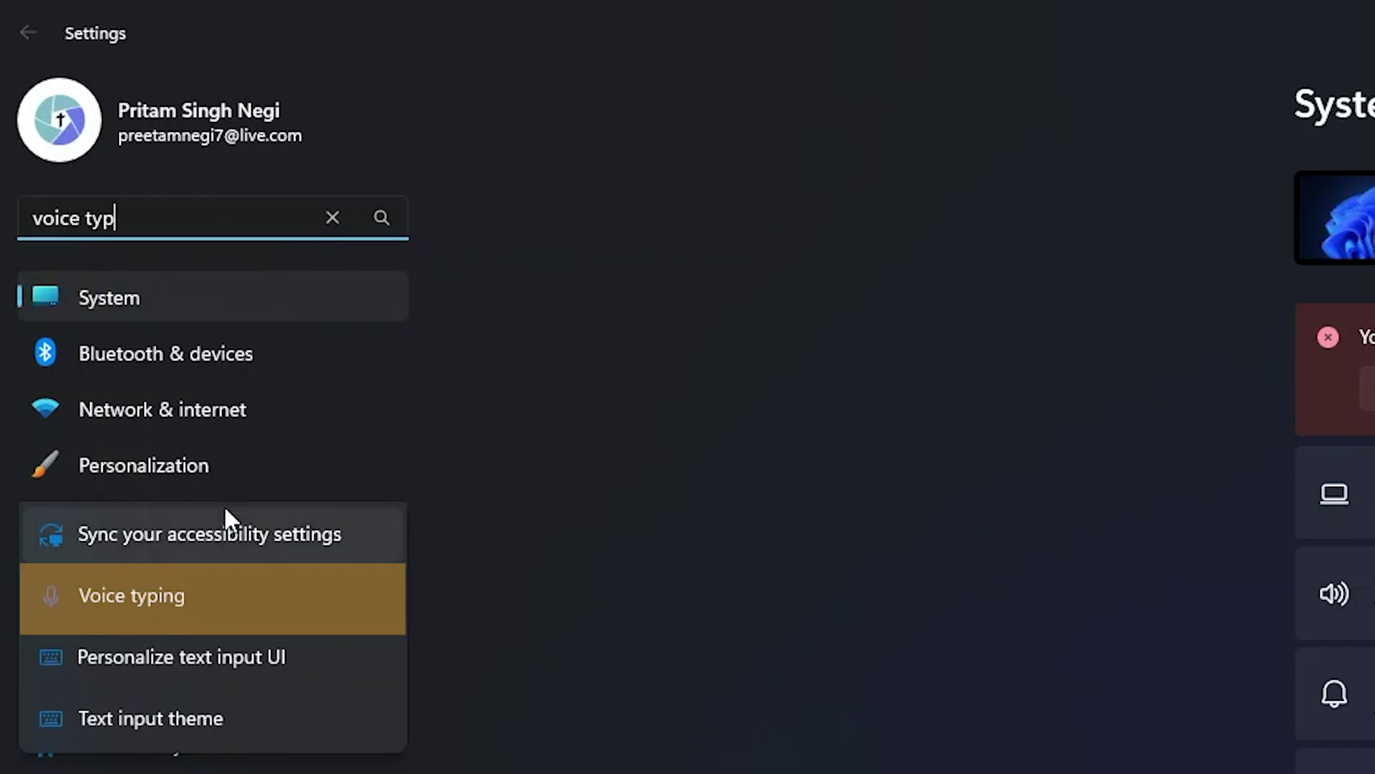
{"action": "left_click", "coordinate": [183, 598]}
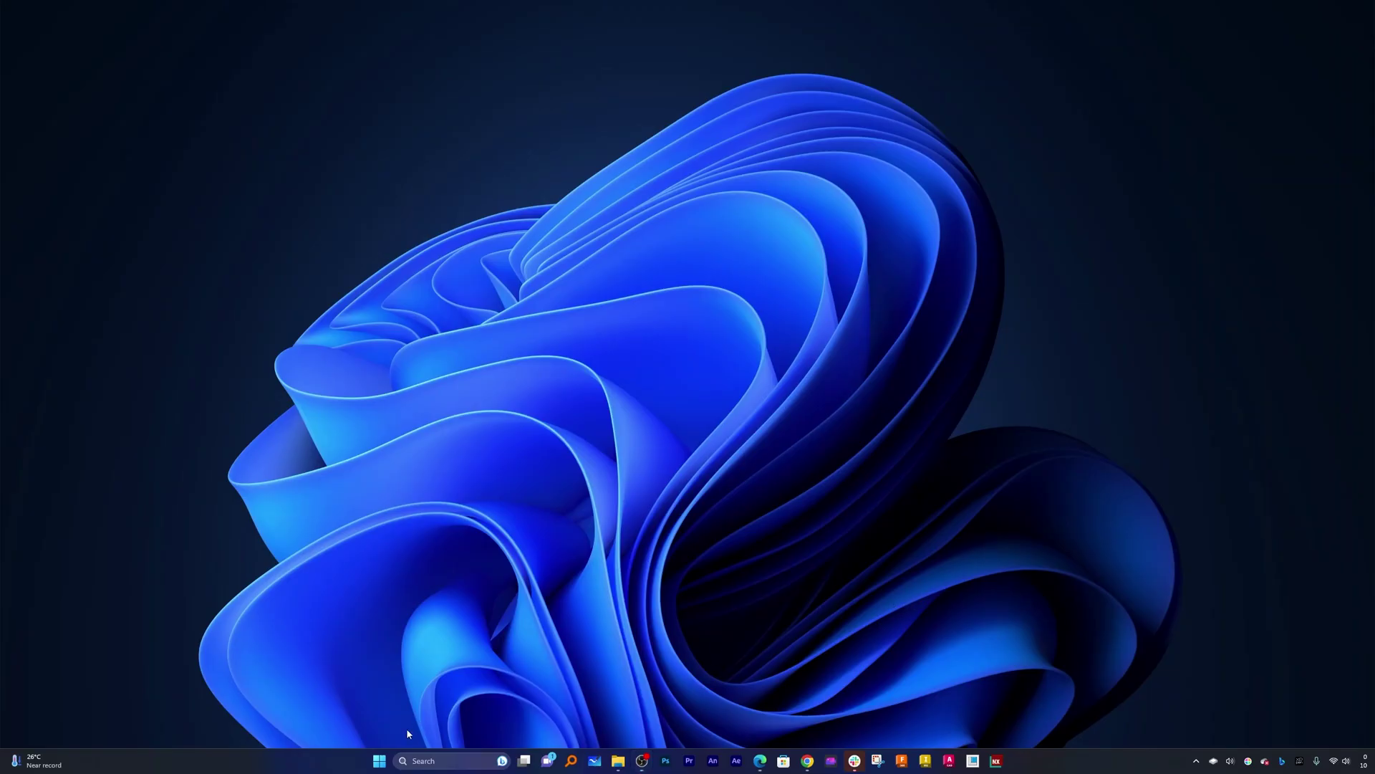
Launch a blank Notepad from a Start menu search and drag it toward the screen centre
{"action": "left_click", "coordinate": [379, 760]}
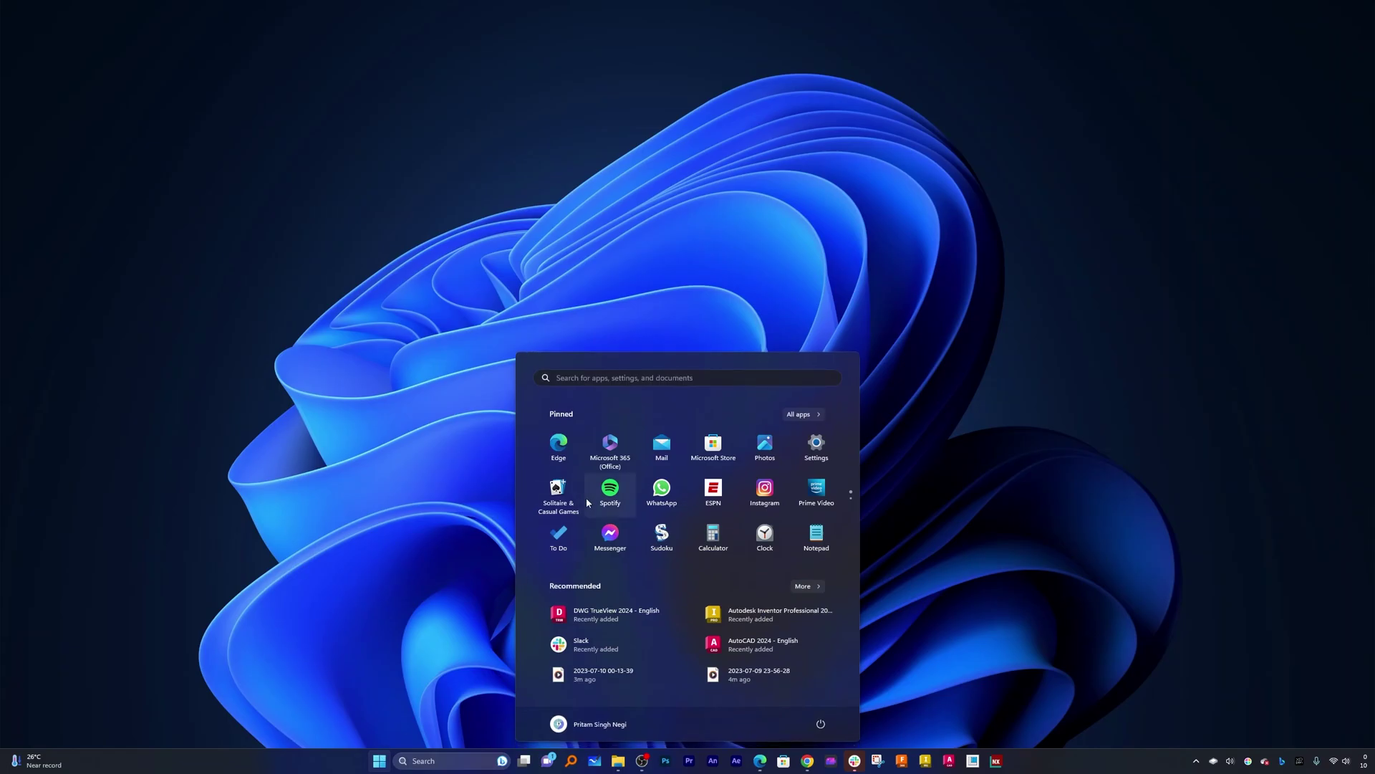
{"action": "type", "text": "nout"}
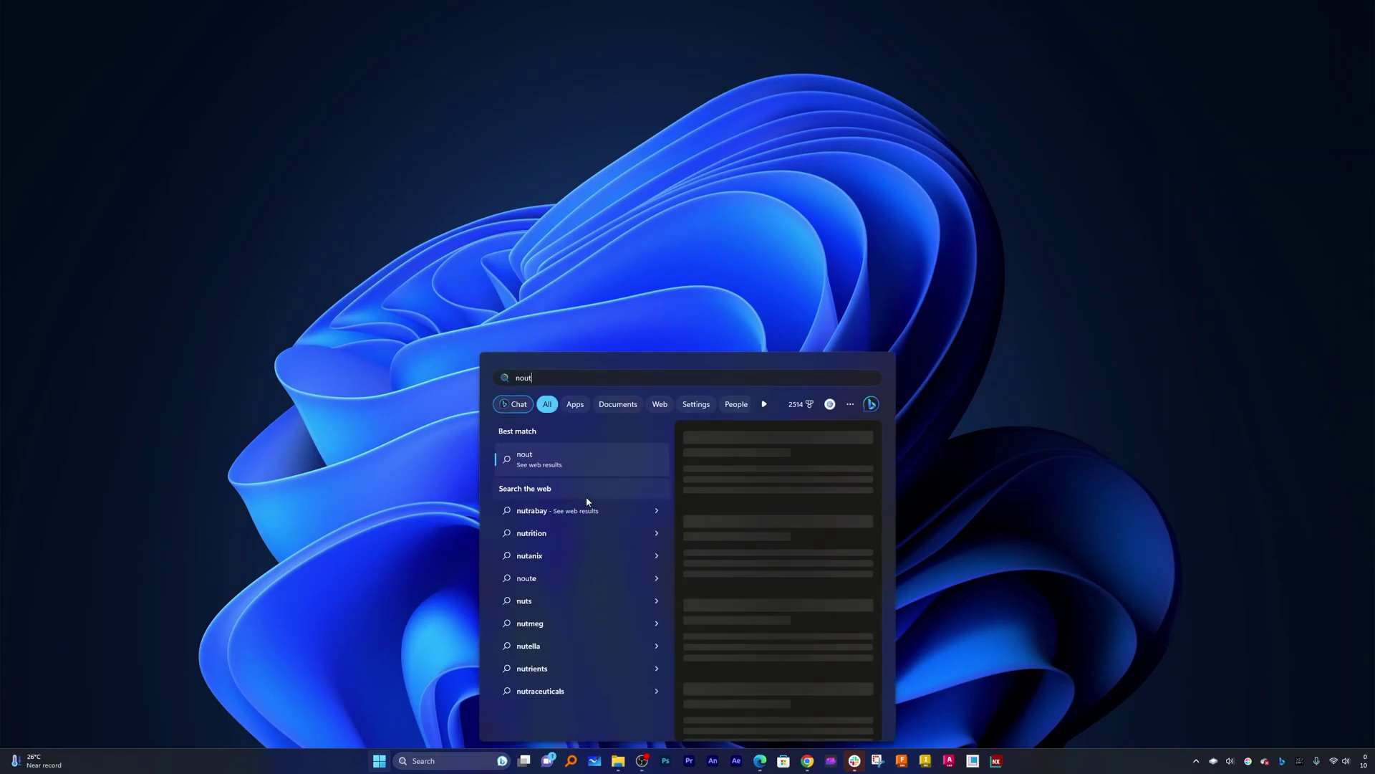
{"action": "key", "text": "BackSpace"}
{"action": "type", "text": "n project"}
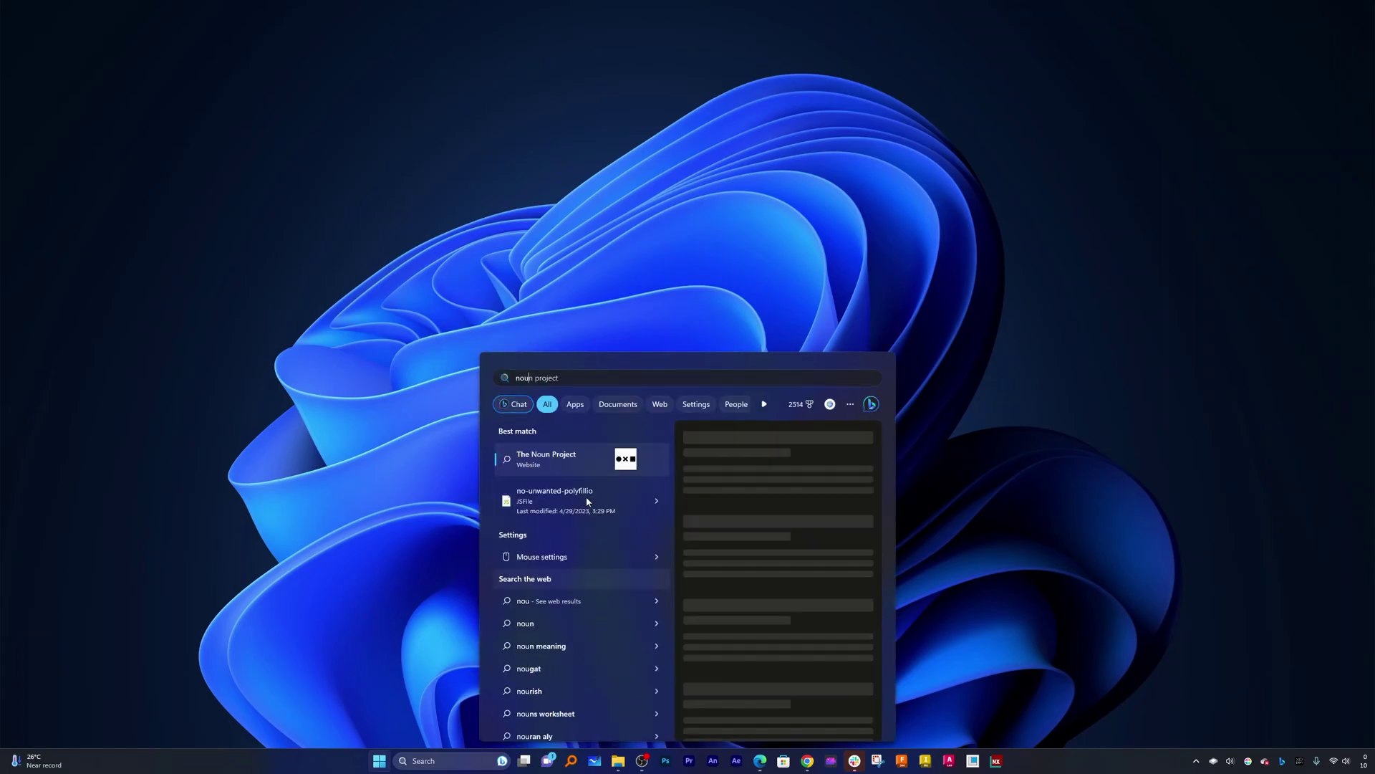
{"action": "key", "text": "ctrl+a"}
{"action": "key", "text": "BackSpace"}
{"action": "type", "text": "no"}
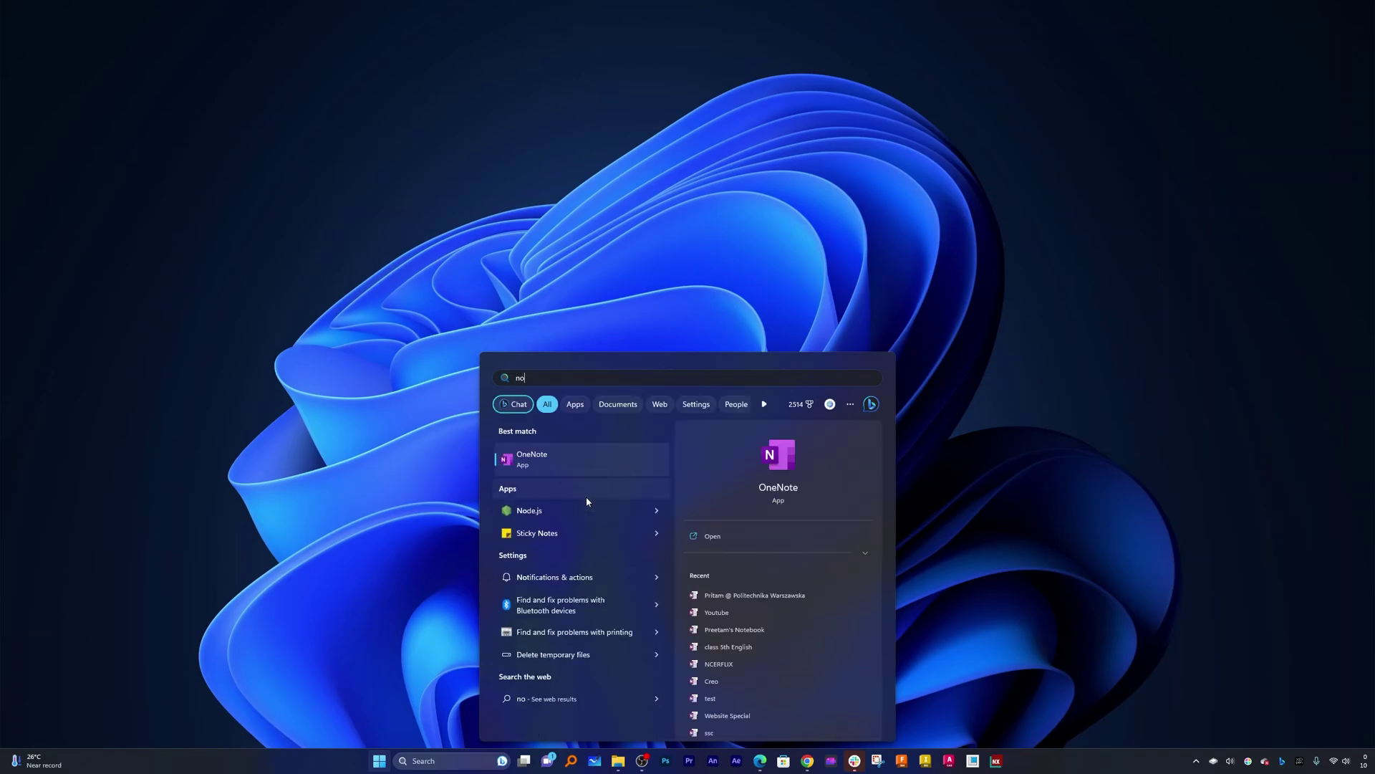
{"action": "type", "text": "tepad"}
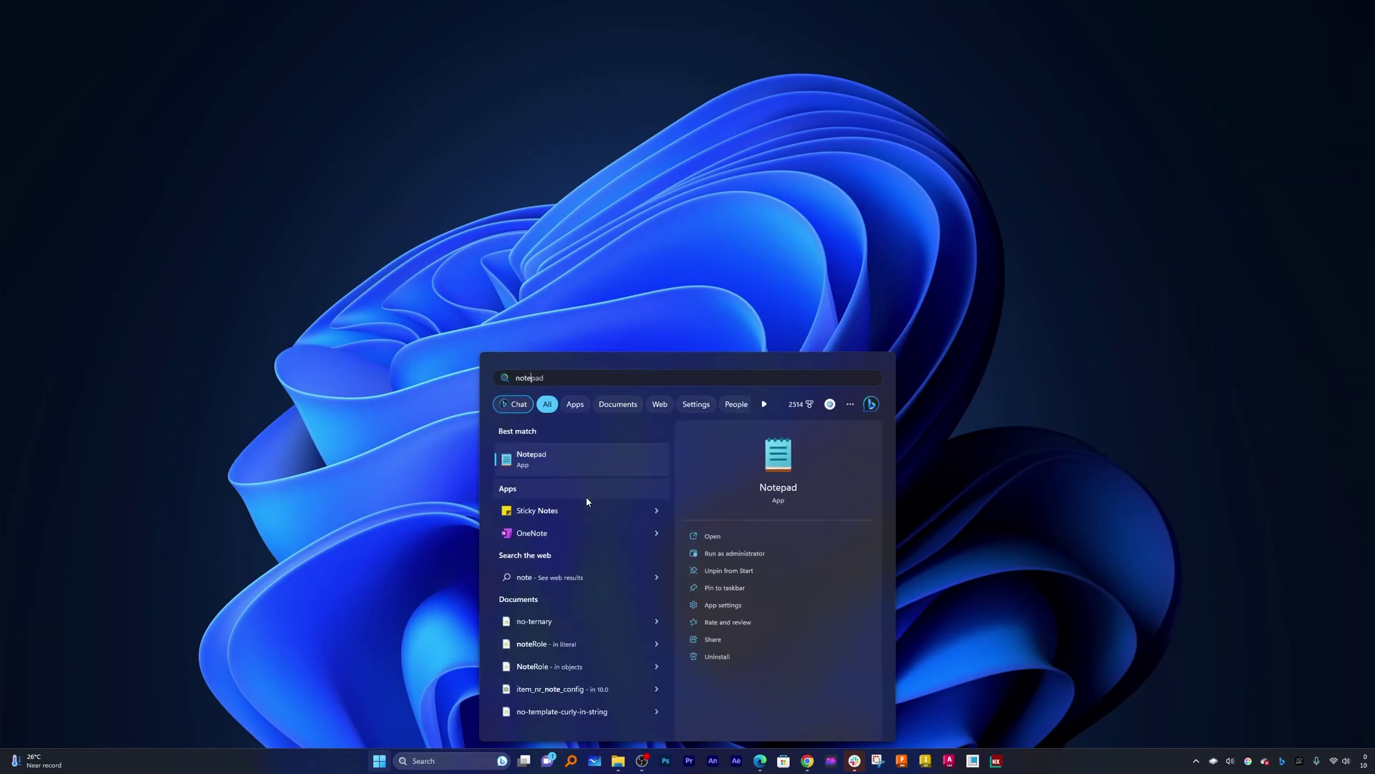
{"action": "key", "text": "ctrl+a"}
{"action": "key", "text": "BackSpace"}
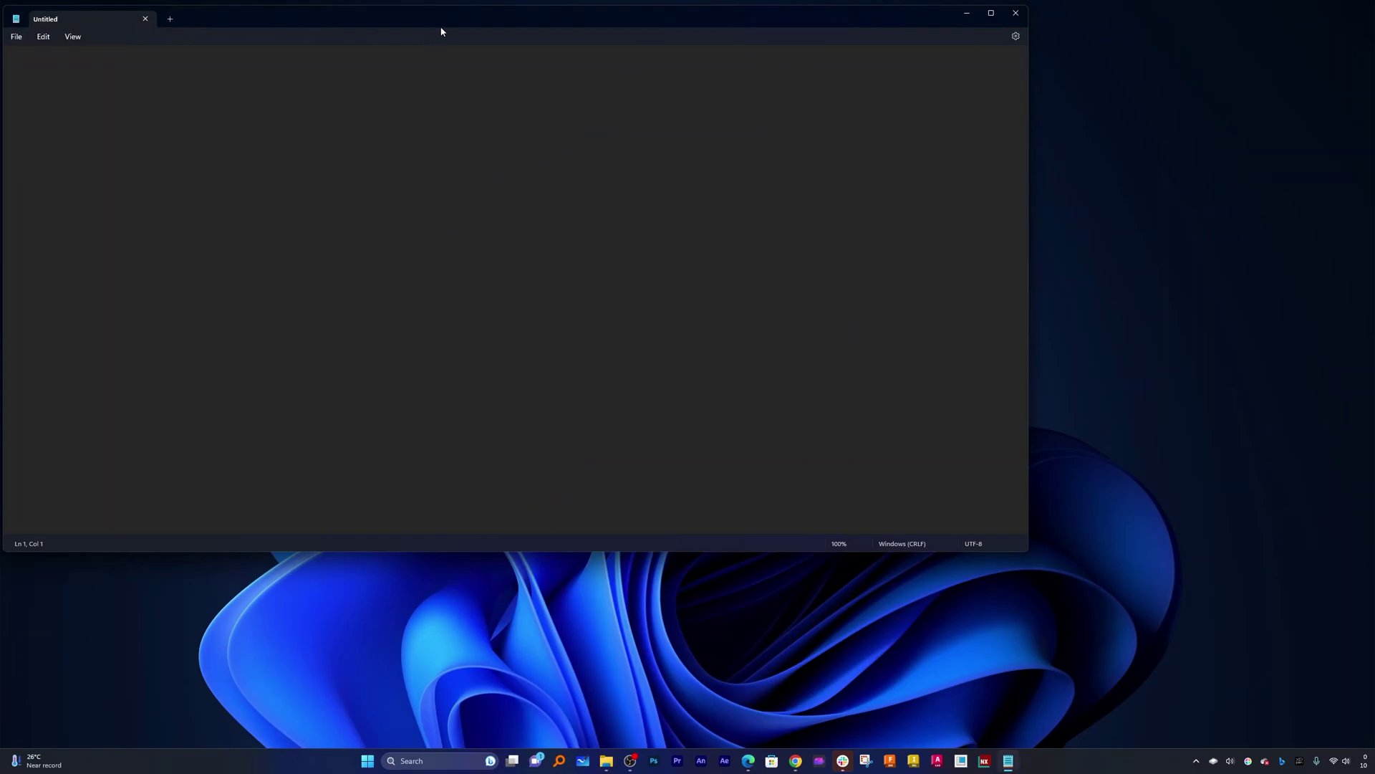
{"action": "left_click_drag", "start_coordinate": [439, 31], "coordinate": [679, 135]}
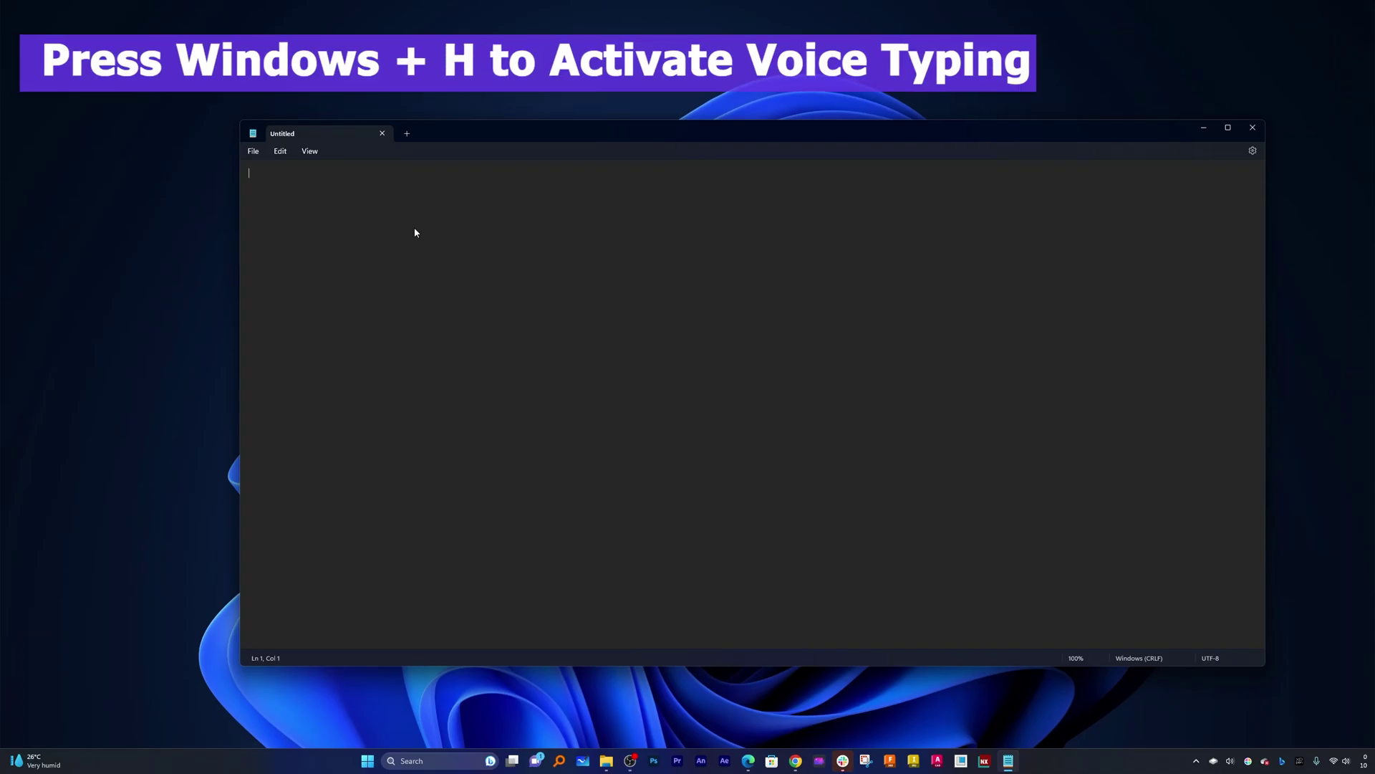
Start voice typing with Windows+H and dictate a paragraph about the voice typing pop-up
{"action": "key", "text": "super+h"}
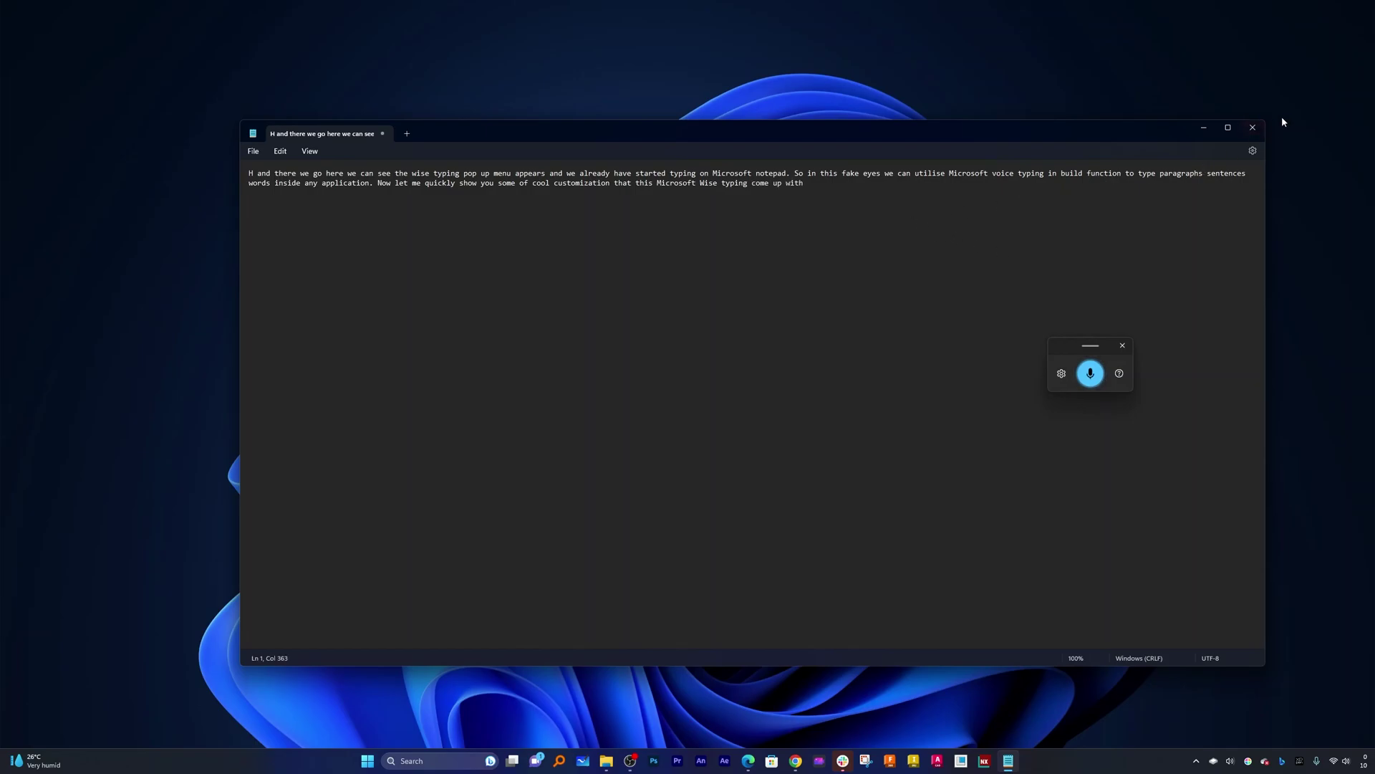
Stop dictation and pick the red theme under Personalization › Text input in Settings
{"action": "left_click", "coordinate": [1099, 374]}
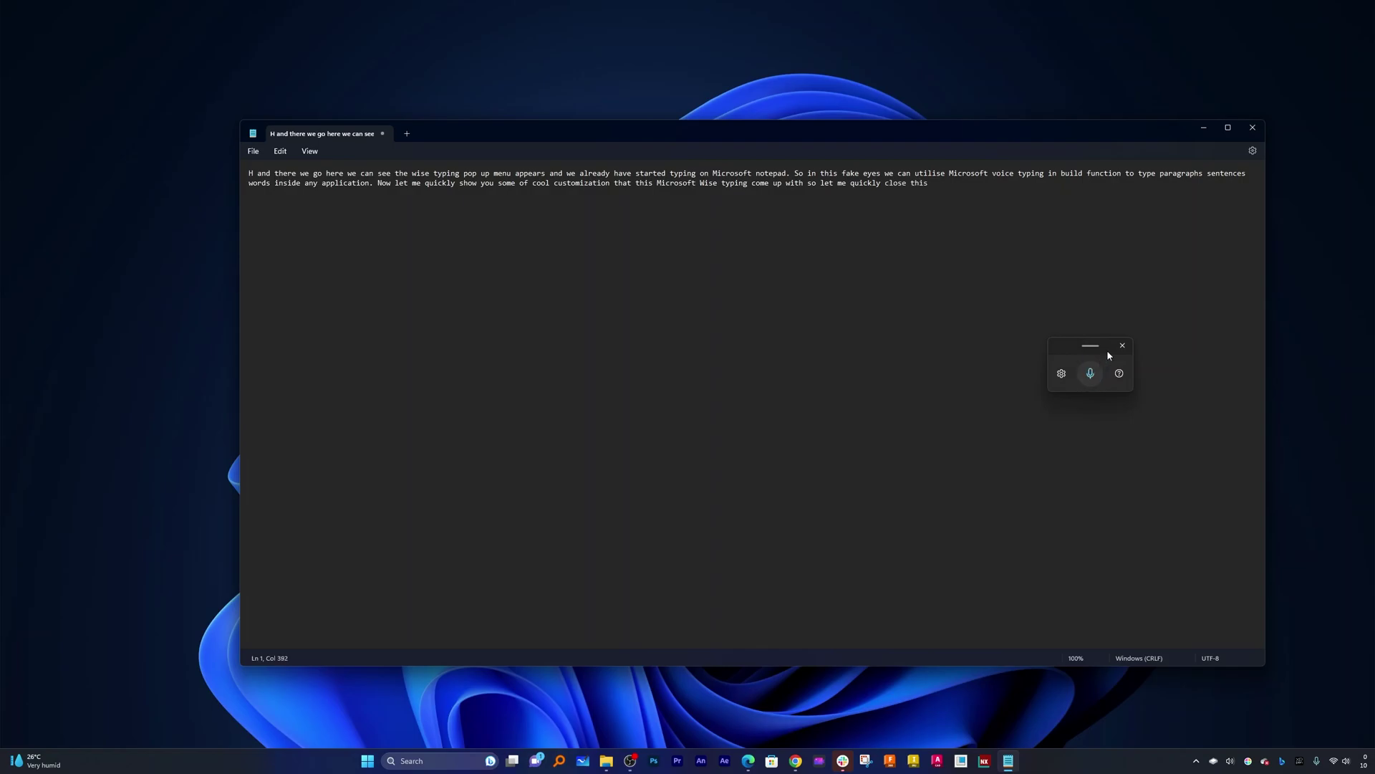
{"action": "left_click", "coordinate": [368, 763]}
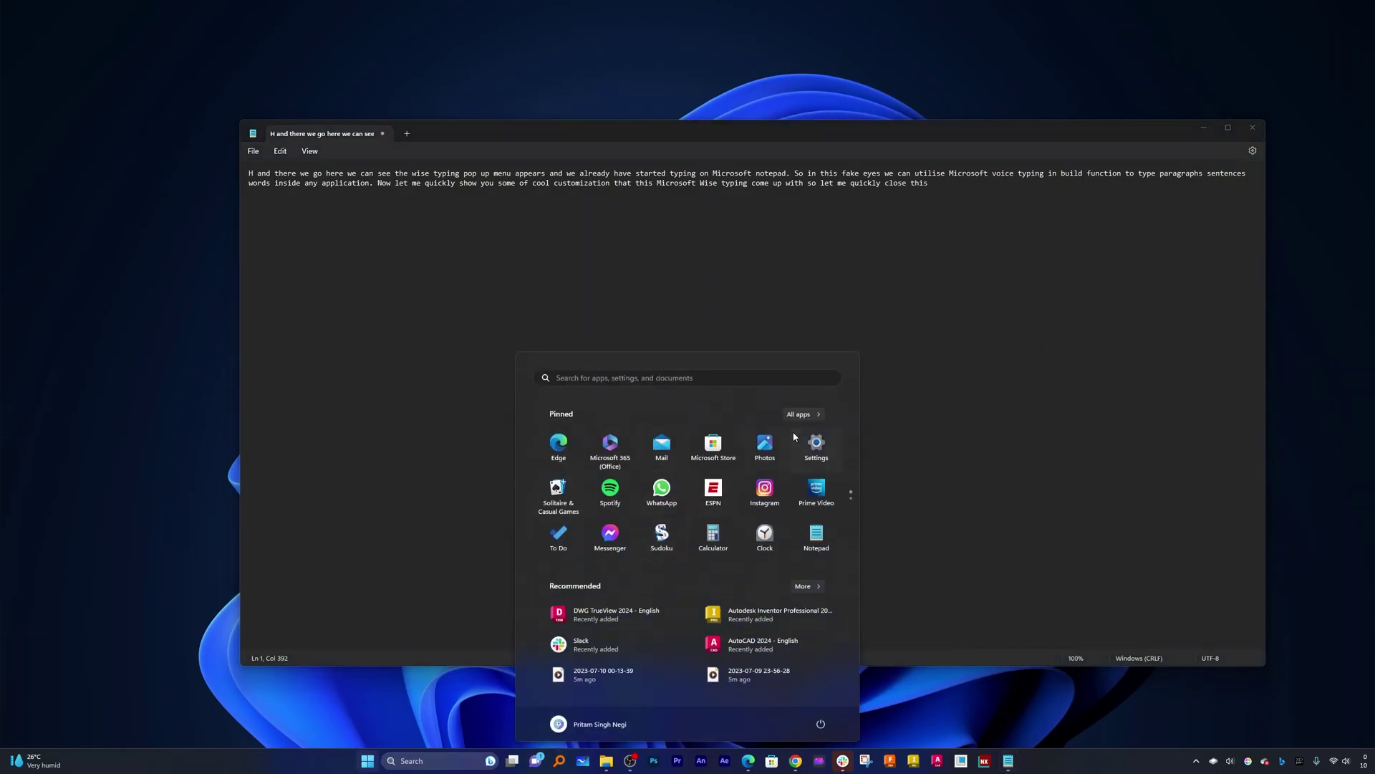
{"action": "left_click", "coordinate": [805, 451]}
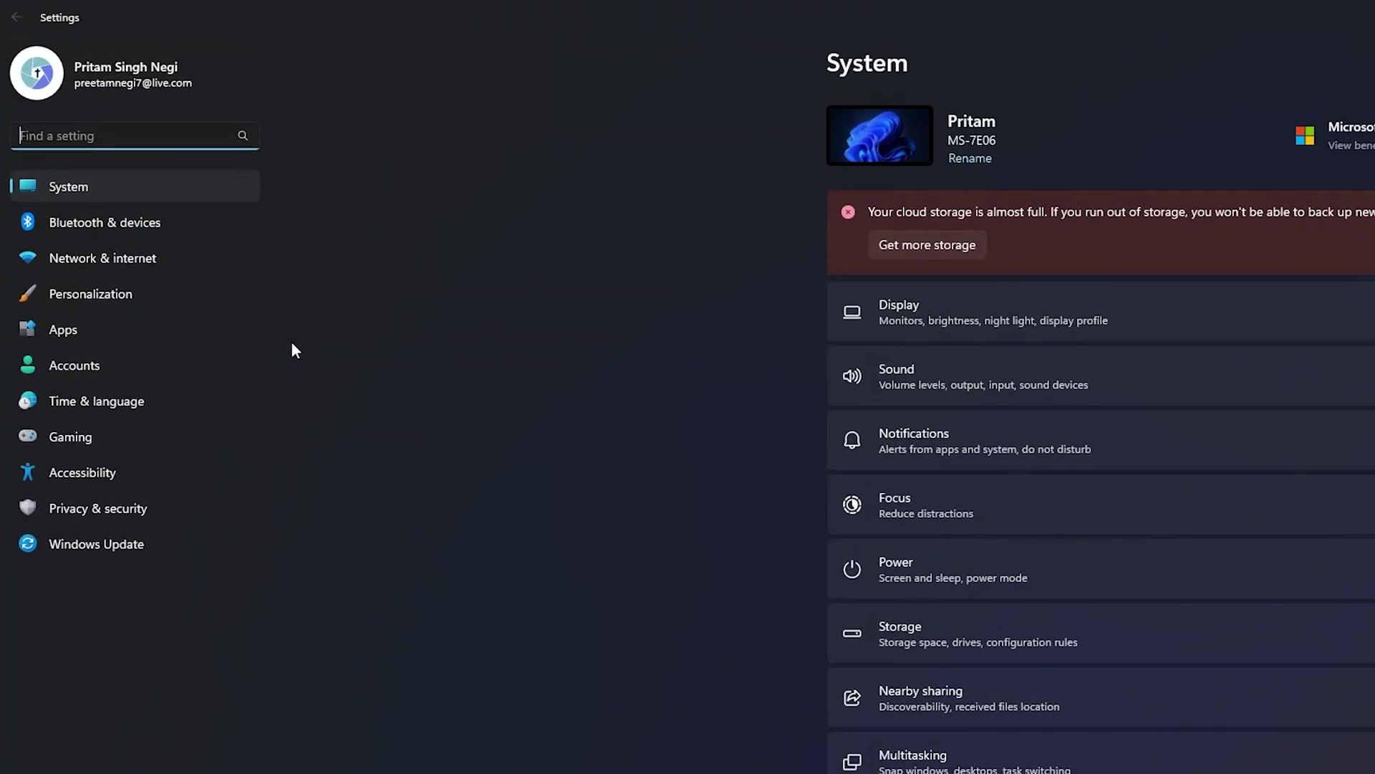
{"action": "left_click", "coordinate": [48, 177]}
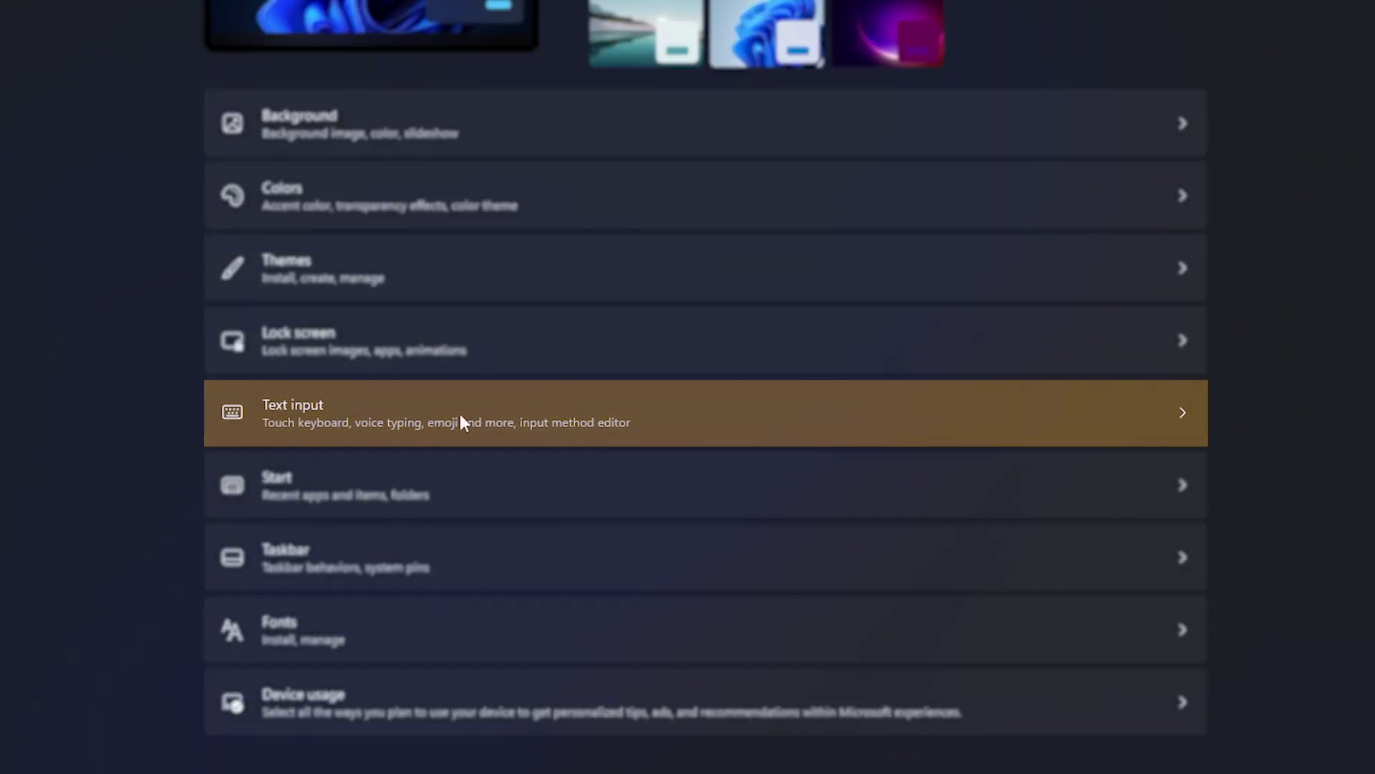
{"action": "left_click", "coordinate": [461, 416]}
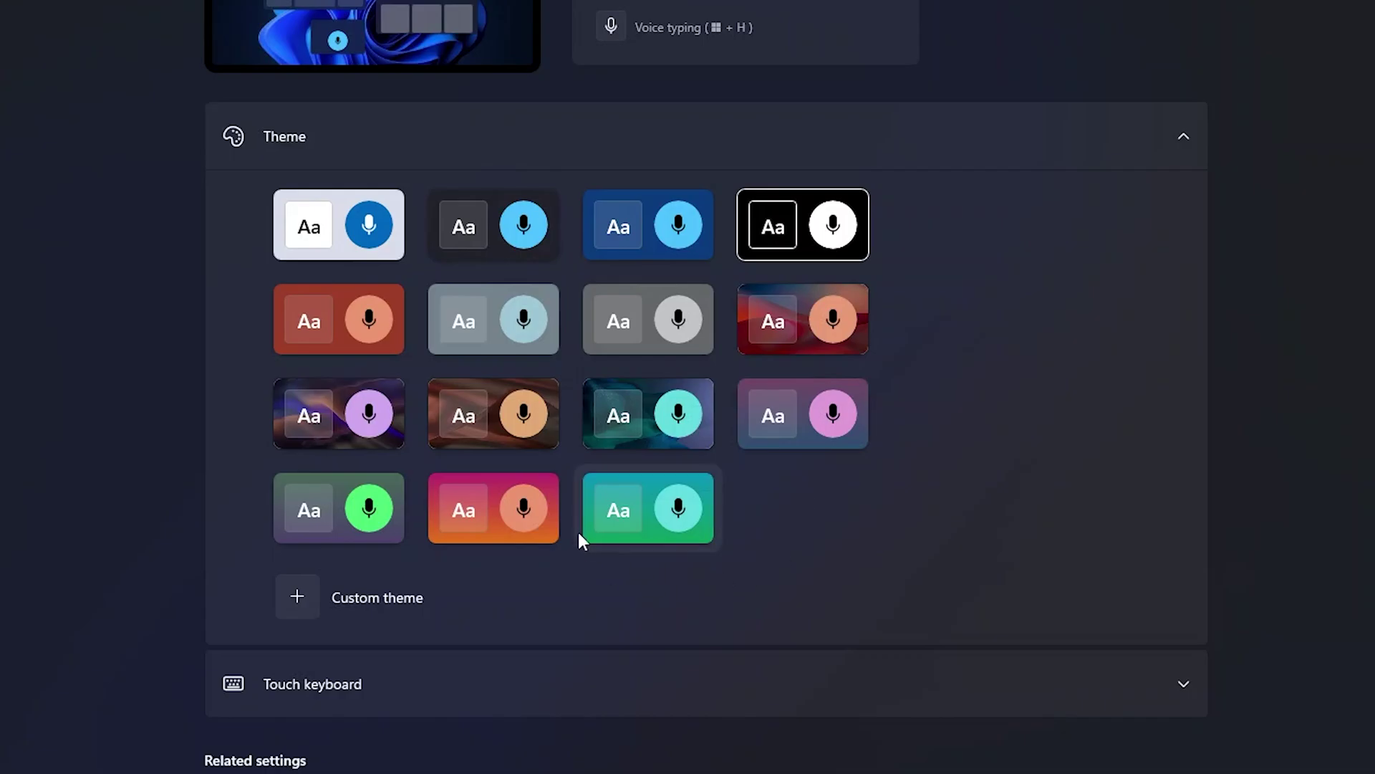
{"action": "left_click", "coordinate": [347, 342]}
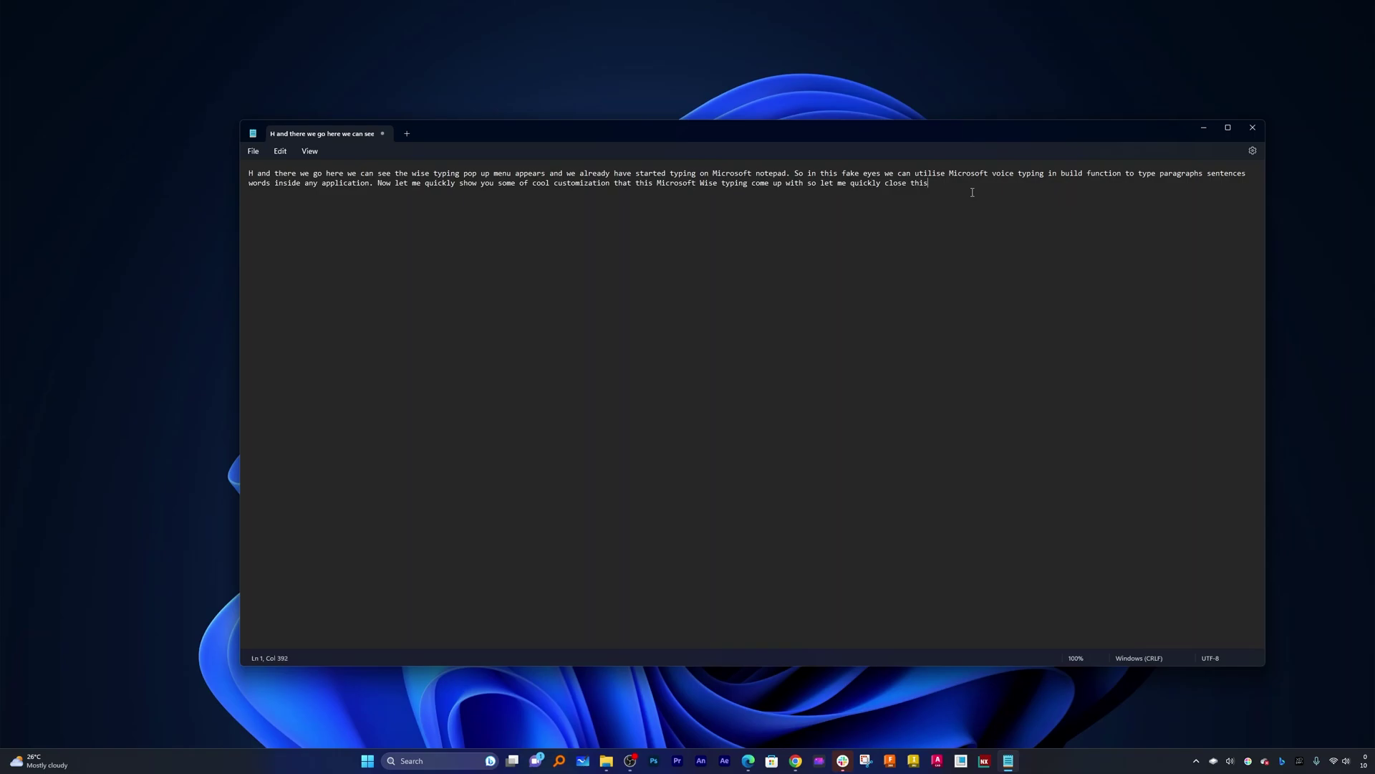
Start a new line and dictate a paragraph about the launcher's new red look
{"action": "key", "text": "Return"}
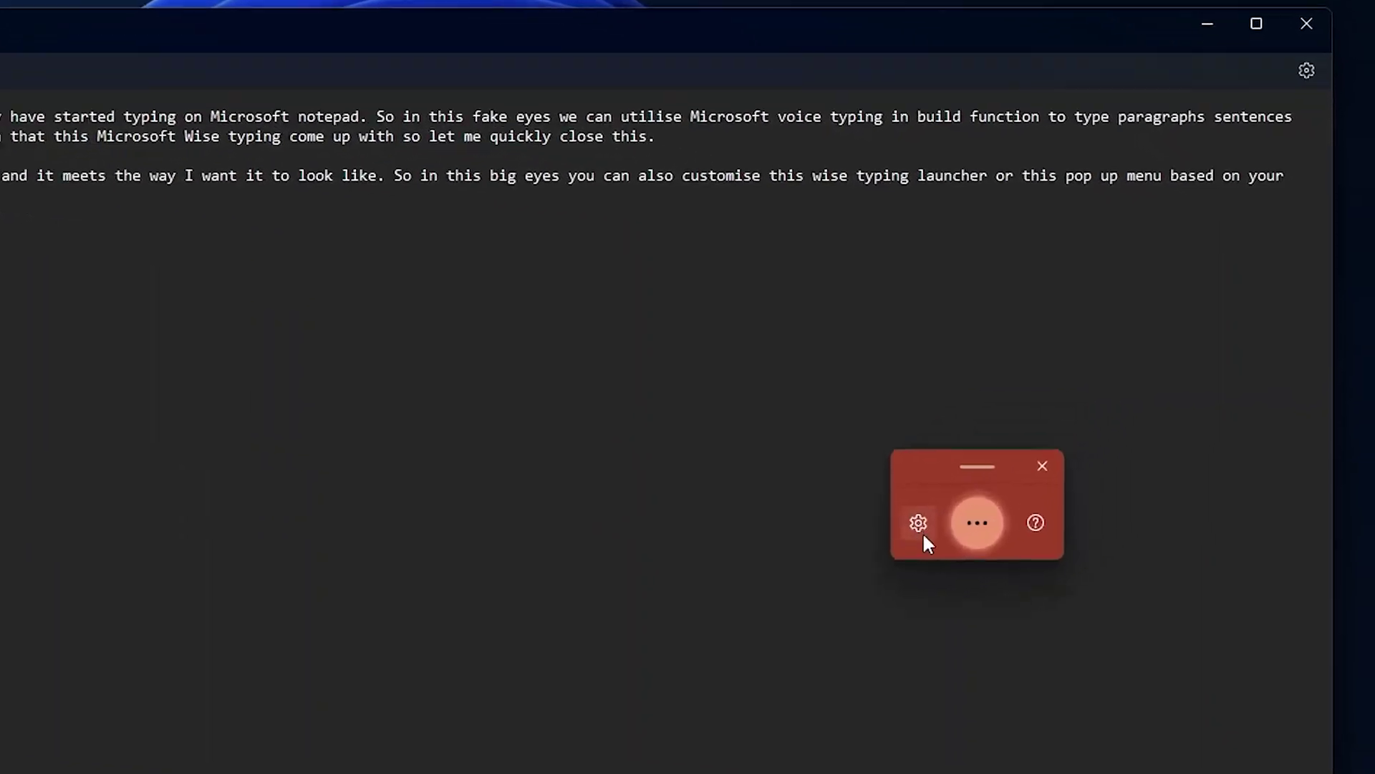
Switch on Automatic punctuation from the voice typing launcher's gear menu
{"action": "left_click", "coordinate": [919, 522]}
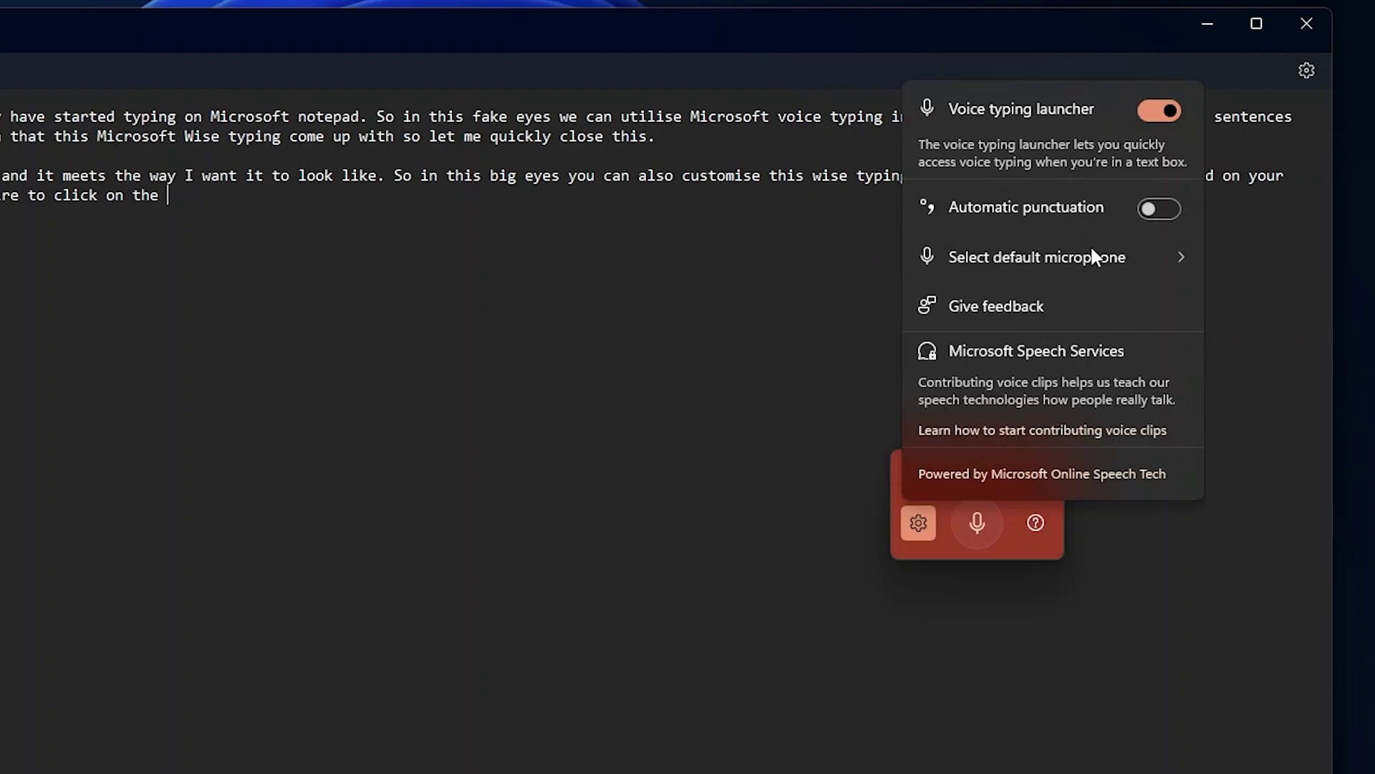
{"action": "left_click", "coordinate": [1161, 209]}
{"action": "left_click", "coordinate": [1014, 564]}
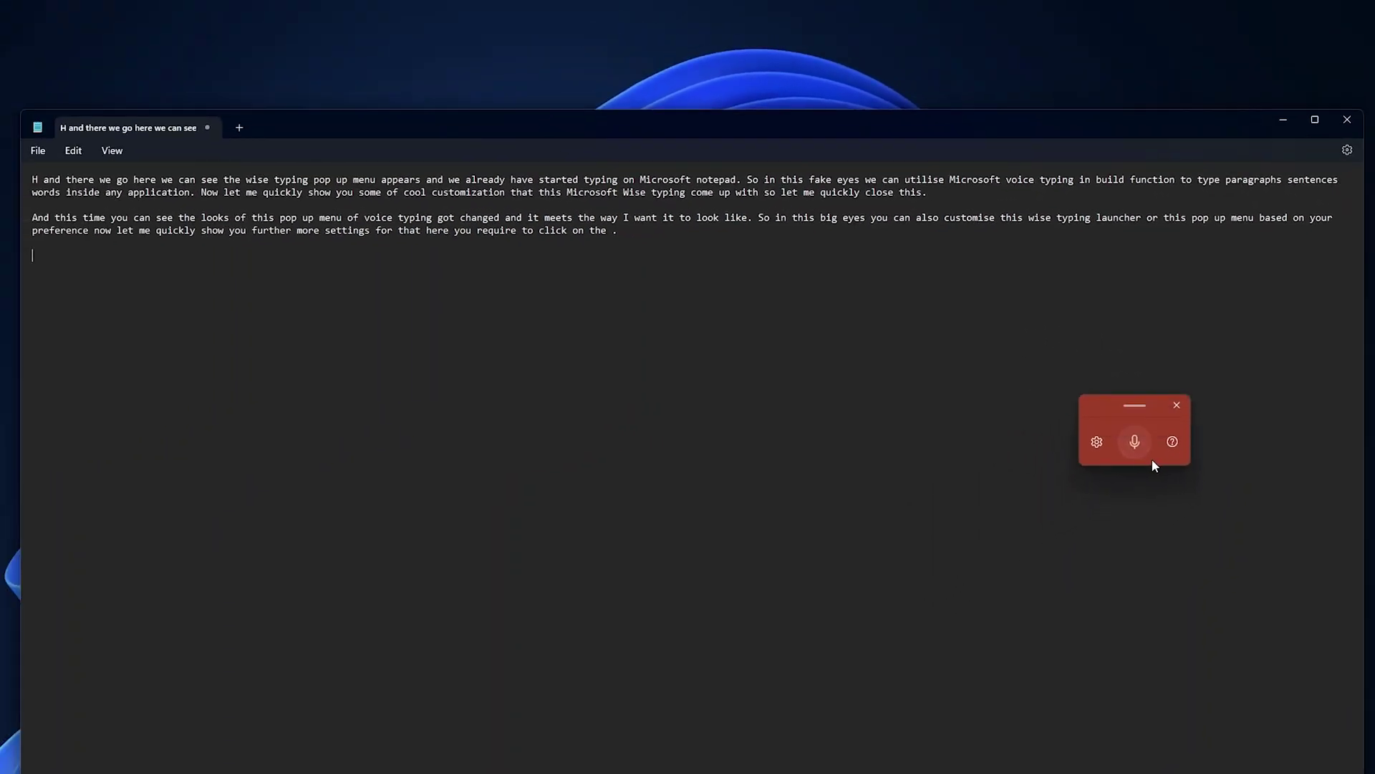
Restart the microphone and dictate test sentences beginning 'This is a test of Microsoft voice typing.'
{"action": "left_click", "coordinate": [1150, 458]}
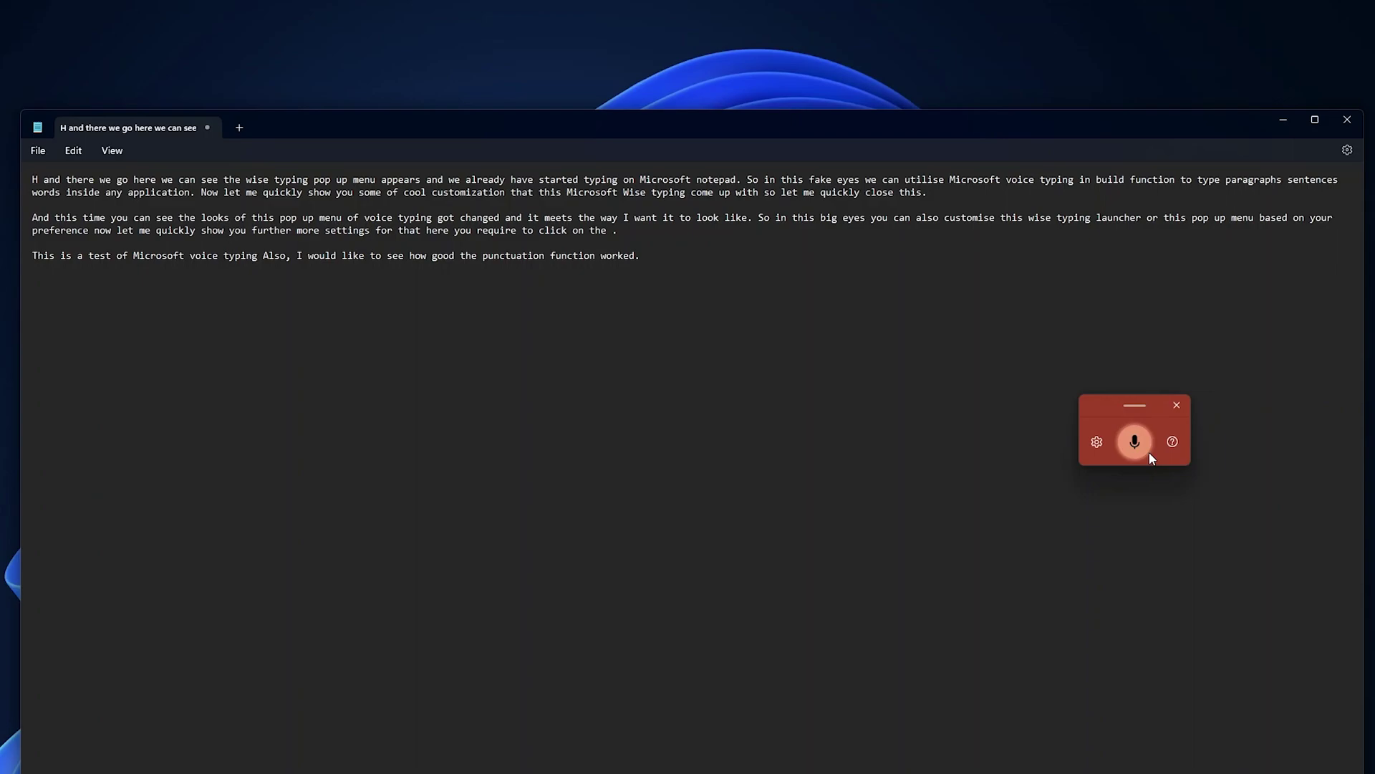
{"action": "left_click", "coordinate": [1149, 453]}
{"action": "left_click", "coordinate": [1135, 442]}
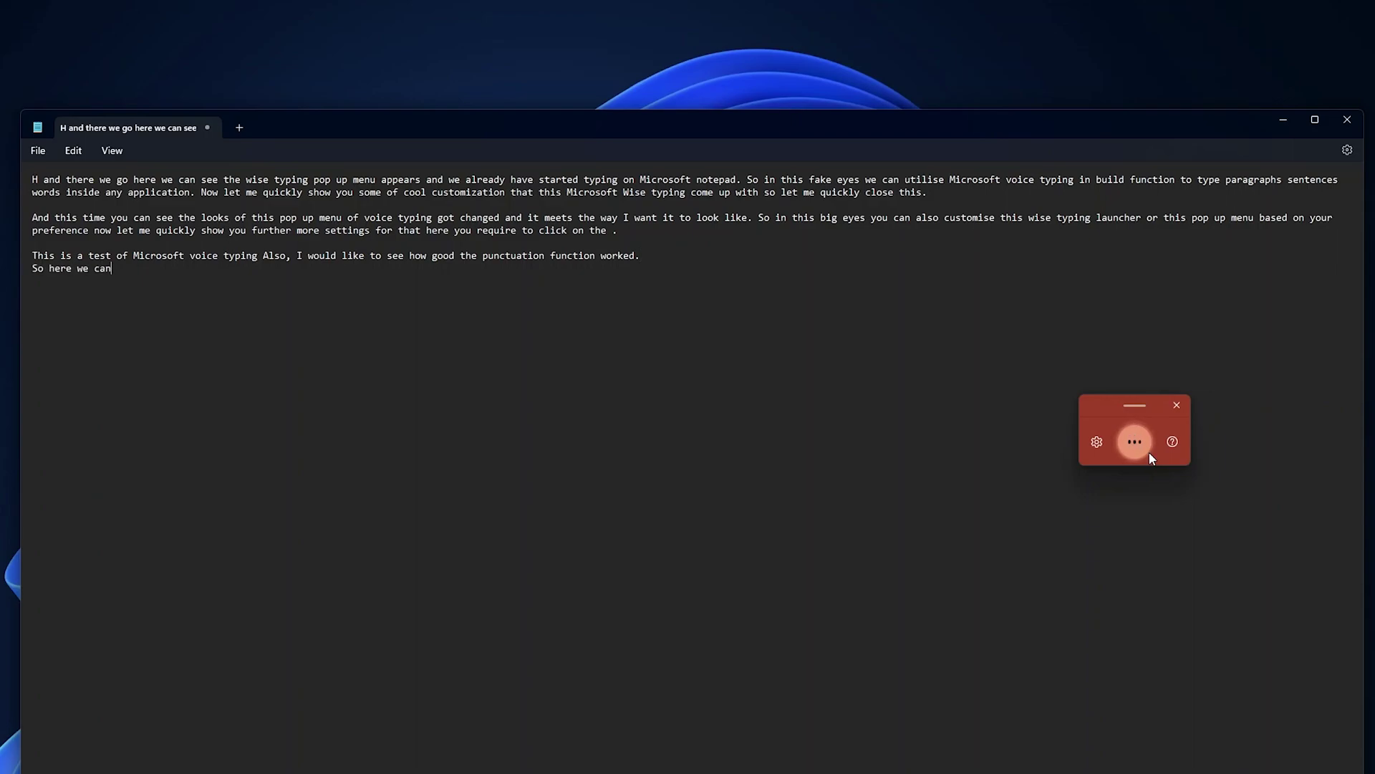